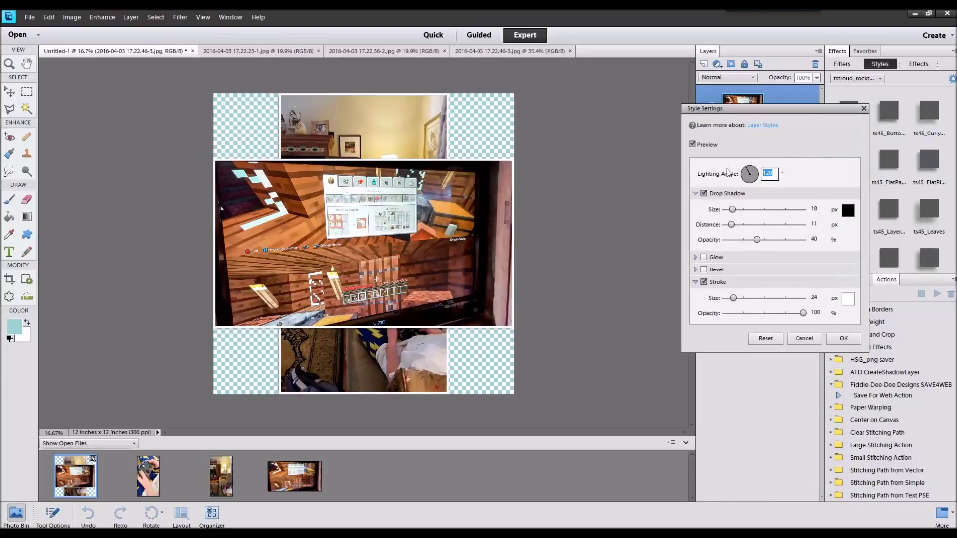
- Scale the TV-screen and living-room photos down together to a little over half size, anchored at the page's lower-left corner
{"action": "left_click", "coordinate": [763, 161], "text": "ctrl"}
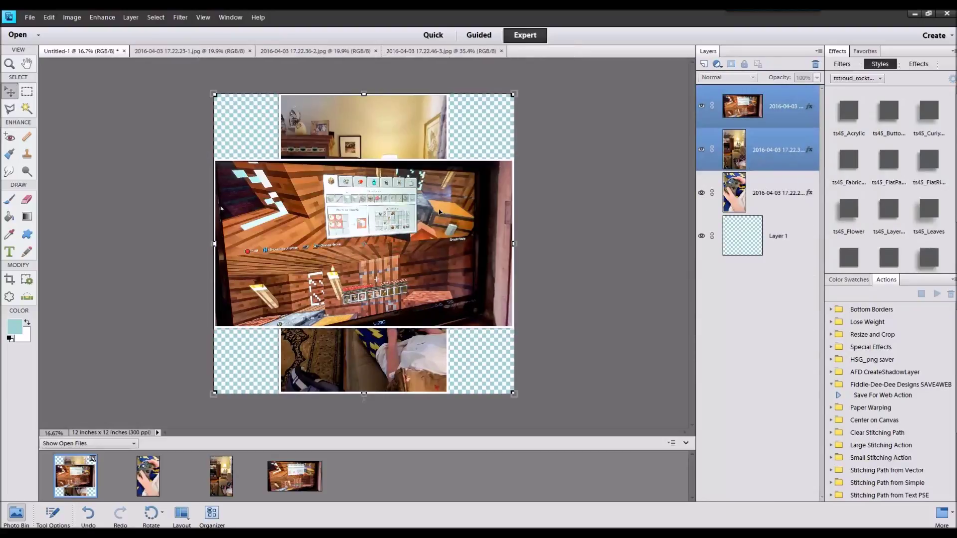
{"action": "left_click_drag", "start_coordinate": [514, 94], "coordinate": [382, 226]}
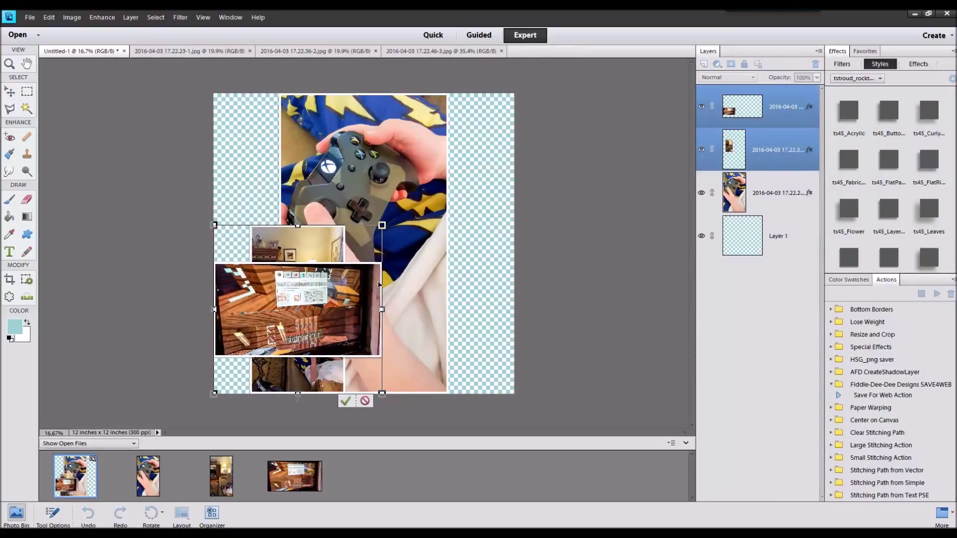
{"action": "left_click", "coordinate": [347, 401]}
- Shrink the game-controller photo to about two-thirds size and place it in the page's upper-left area
{"action": "left_click", "coordinate": [438, 130]}
{"action": "left_click_drag", "start_coordinate": [450, 94], "coordinate": [394, 191]}
{"action": "left_click_drag", "start_coordinate": [355, 294], "coordinate": [347, 227]}
{"action": "left_click", "coordinate": [350, 334]}
{"action": "left_click_drag", "start_coordinate": [344, 194], "coordinate": [313, 178]}
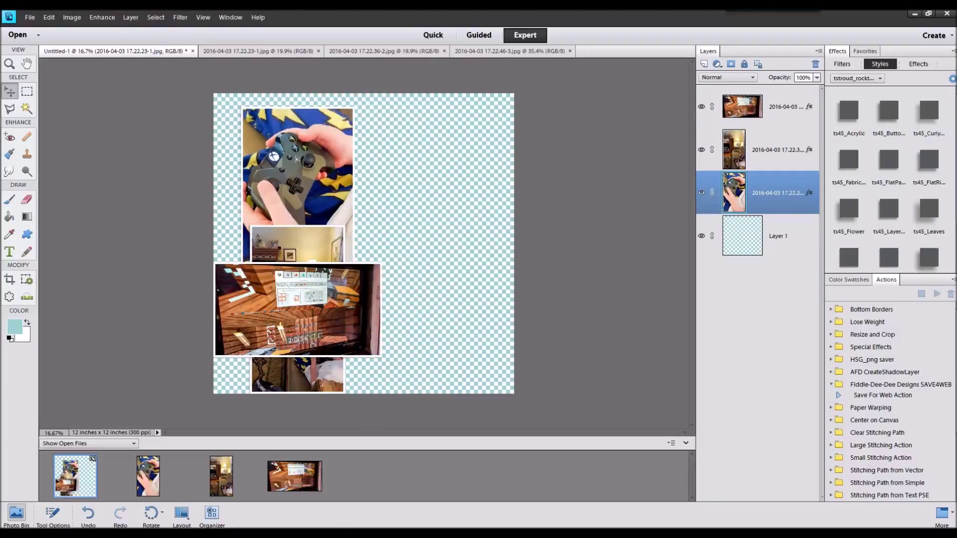
- Move the living-room and TV-screen photos to the right of the controller photo and shrink the TV-screen photo
{"action": "left_click", "coordinate": [423, 295]}
{"action": "left_click_drag", "start_coordinate": [339, 309], "coordinate": [471, 262]}
{"action": "left_click_drag", "start_coordinate": [297, 289], "coordinate": [440, 189]}
{"action": "left_click_drag", "start_coordinate": [459, 251], "coordinate": [446, 211]}
{"action": "left_click_drag", "start_coordinate": [462, 140], "coordinate": [435, 139]}
{"action": "left_click_drag", "start_coordinate": [479, 204], "coordinate": [386, 291]}
{"action": "left_click_drag", "start_coordinate": [409, 262], "coordinate": [355, 293]}
{"action": "left_click", "coordinate": [318, 364]}
- Place the TV-screen photo directly under the living-room photo and close the gaps beside the controller photo
{"action": "left_click_drag", "start_coordinate": [315, 356], "coordinate": [381, 341]}
{"action": "left_click_drag", "start_coordinate": [414, 217], "coordinate": [448, 234]}
{"action": "mouse_move", "coordinate": [314, 219]}
{"action": "left_mouse_down"}
{"action": "mouse_move", "coordinate": [347, 220]}
{"action": "mouse_move", "coordinate": [300, 224]}
{"action": "left_mouse_up"}
{"action": "left_click_drag", "start_coordinate": [452, 233], "coordinate": [399, 200]}
{"action": "left_click_drag", "start_coordinate": [376, 320], "coordinate": [414, 320]}
{"action": "left_click_drag", "start_coordinate": [411, 237], "coordinate": [410, 234]}
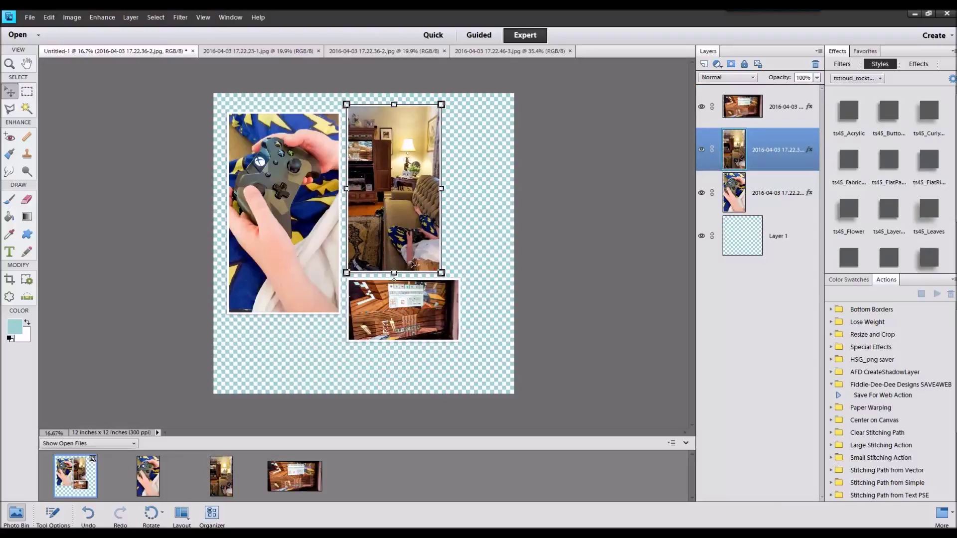
- Align the left edges of the living-room and TV-screen photos and nudge the controller photo into place beside them
{"action": "left_click", "coordinate": [404, 309], "text": "shift"}
{"action": "left_click", "coordinate": [52, 513]}
{"action": "left_click", "coordinate": [232, 460]}
{"action": "left_click_drag", "start_coordinate": [284, 255], "coordinate": [285, 257]}
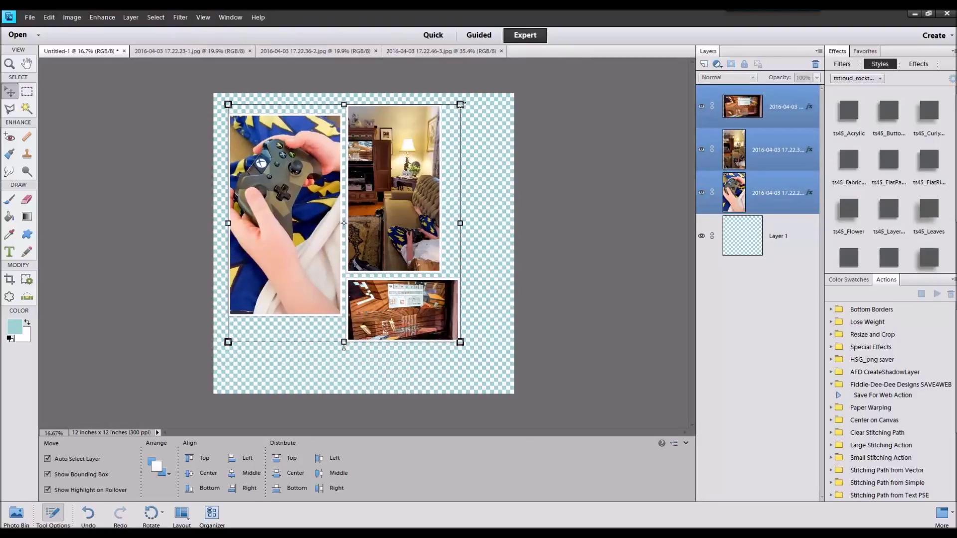
- Scale the cluster of three photos down together to about 83%, keeping its lower-left corner in place
{"action": "left_click_drag", "start_coordinate": [460, 104], "coordinate": [420, 144]}
{"action": "left_click", "coordinate": [384, 349]}
{"action": "left_click", "coordinate": [17, 513]}
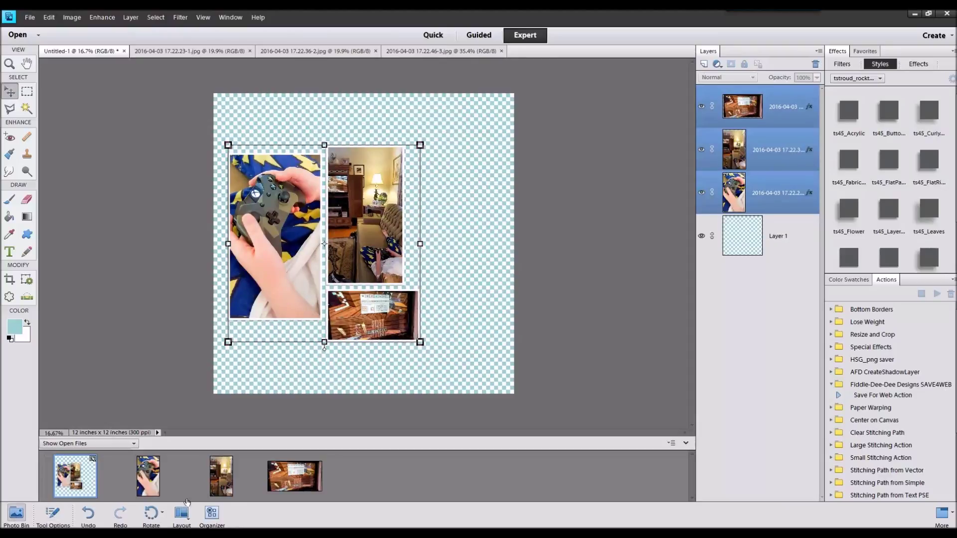
- Close the three source photo files, keeping the layout open
{"action": "left_click", "coordinate": [148, 476]}
{"action": "right_click", "coordinate": [301, 478]}
{"action": "left_click", "coordinate": [358, 348]}
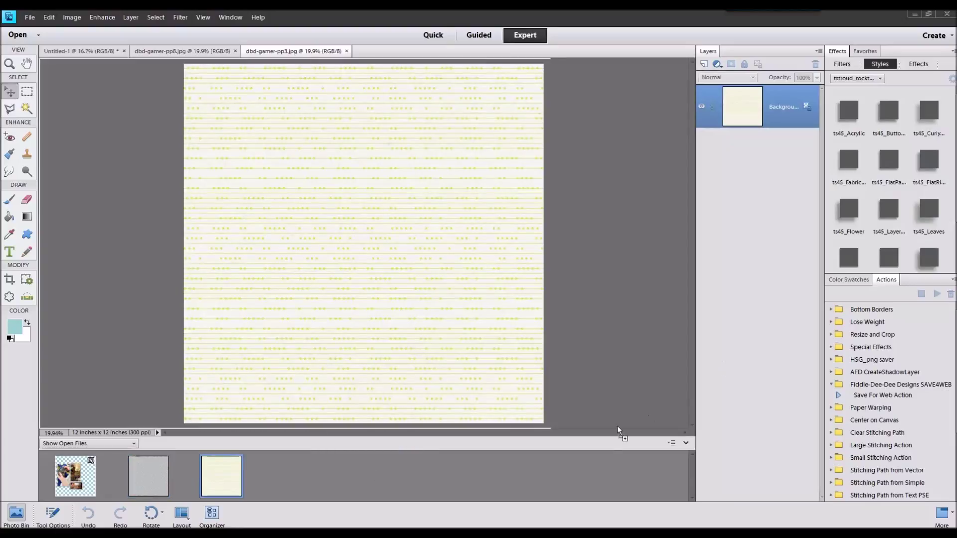
- Add the striped paper dbd-gamer-pp7 and the cream dotted paper dbd-gamer-pp3 to the layout beneath the photos
{"action": "left_click", "coordinate": [782, 232]}
{"action": "left_click_drag", "start_coordinate": [280, 460], "coordinate": [354, 264]}
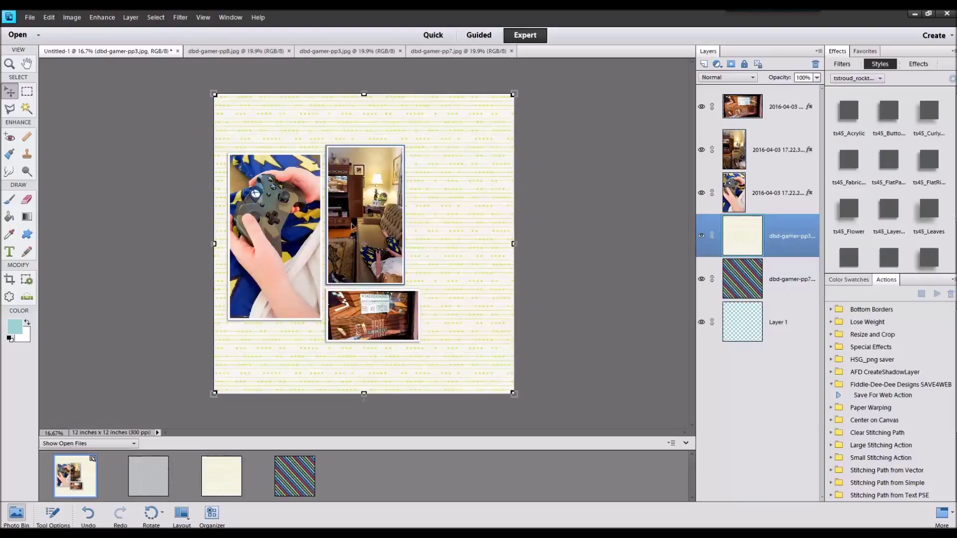
- Scale the cream dotted paper to 95% about its centre so the striped paper frames it
{"action": "left_click", "coordinate": [513, 93]}
{"action": "left_click", "coordinate": [44, 522]}
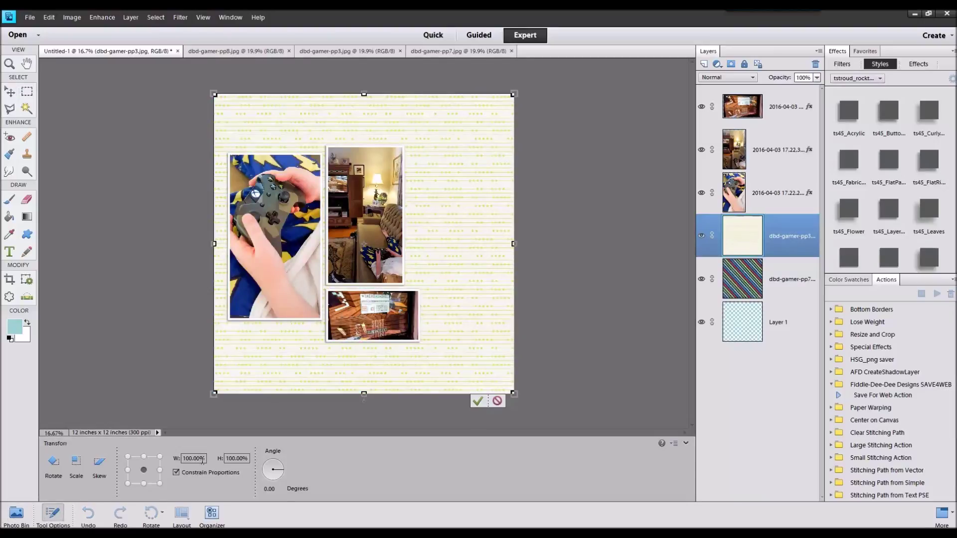
{"action": "type", "text": "90"}
{"action": "key", "text": "BackSpace"}
{"action": "key", "text": "BackSpace"}
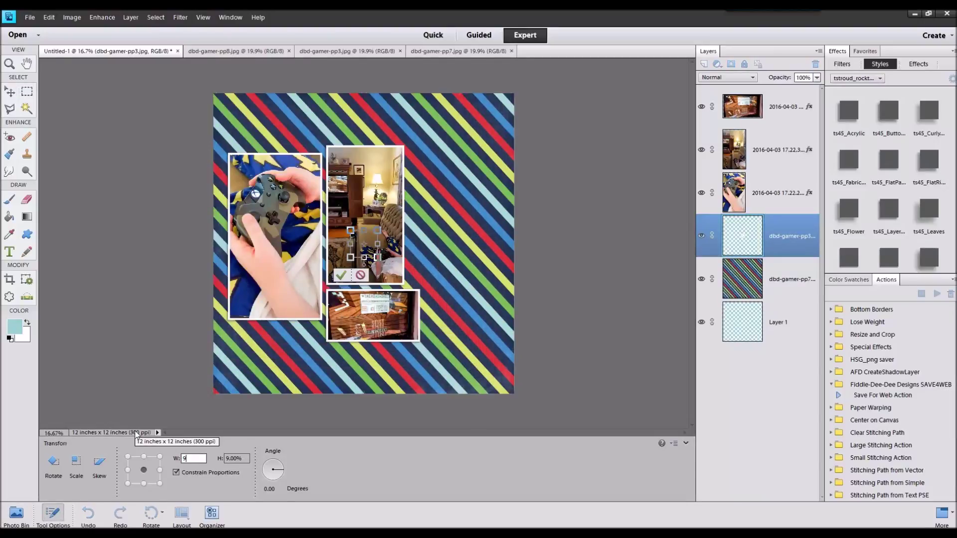
{"action": "type", "text": "95"}
{"action": "left_click", "coordinate": [470, 393]}
{"action": "left_click", "coordinate": [16, 515]}
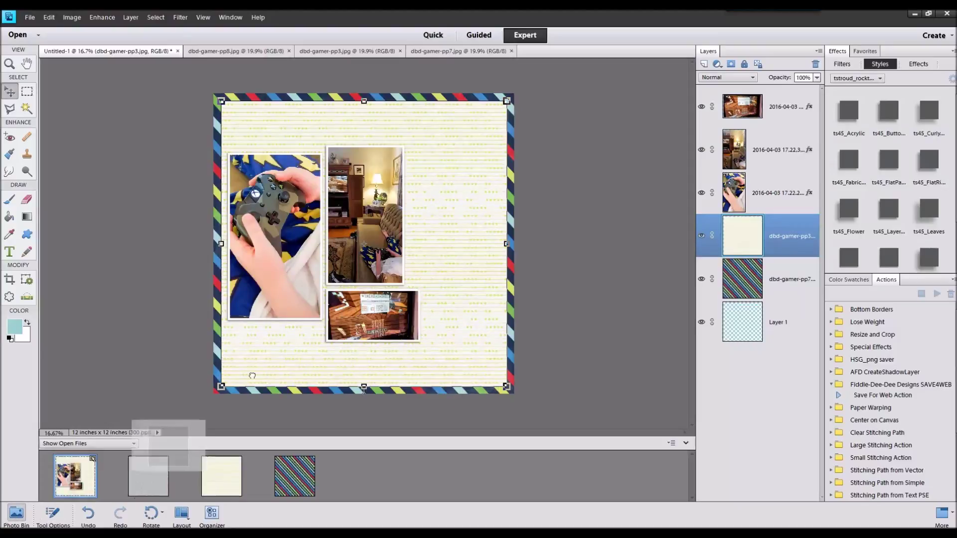
- Add the gray zigzag paper dbd-gamer-pp8 beneath the photos and scale it to 95%
{"action": "left_click_drag", "start_coordinate": [148, 476], "coordinate": [489, 189]}
{"action": "left_click", "coordinate": [514, 95]}
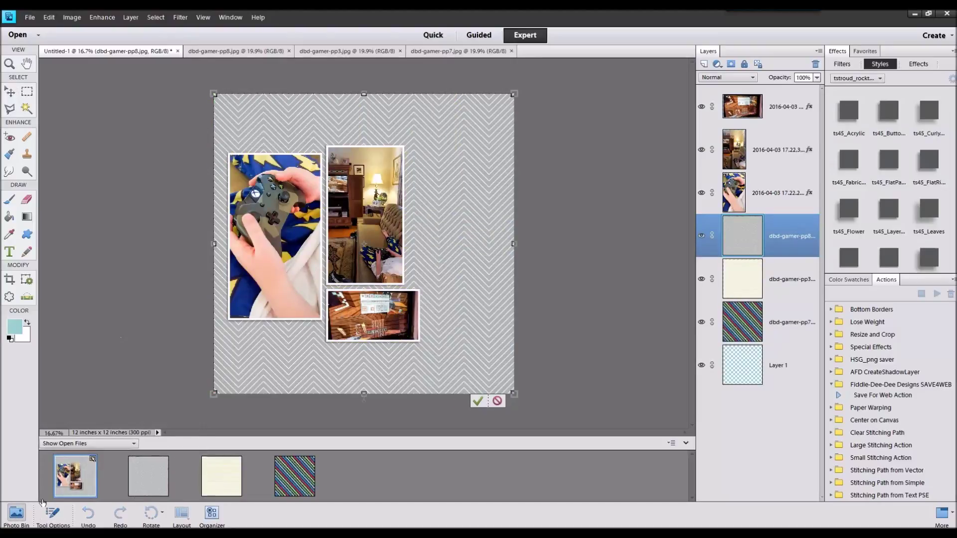
{"action": "left_click", "coordinate": [52, 514]}
{"action": "type", "text": "95"}
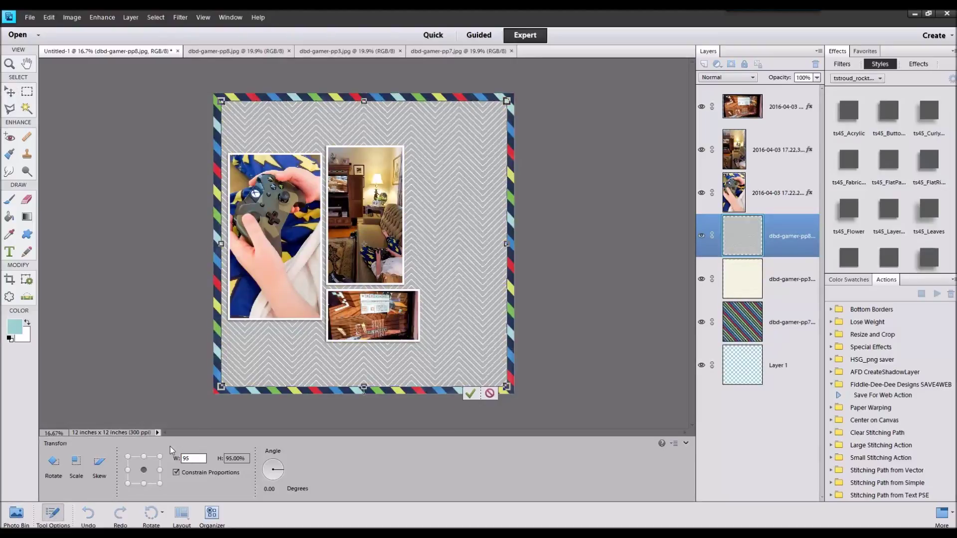
{"action": "left_click", "coordinate": [471, 393]}
- Move the cream dotted paper above the gray paper and try scaling it to 95%
{"action": "left_click_drag", "start_coordinate": [782, 276], "coordinate": [780, 217]}
{"action": "left_click", "coordinate": [506, 101]}
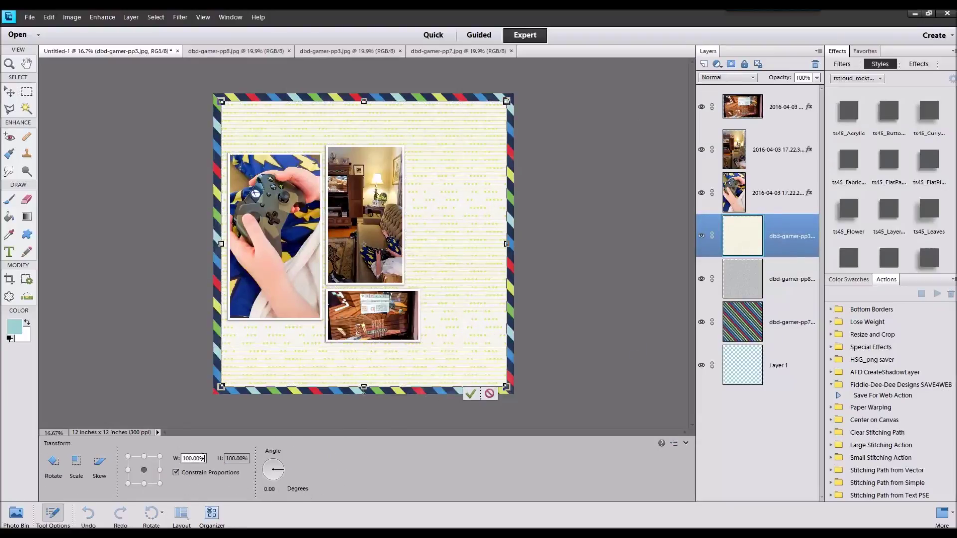
{"action": "type", "text": "90"}
{"action": "key", "text": "BackSpace"}
{"action": "type", "text": "5"}
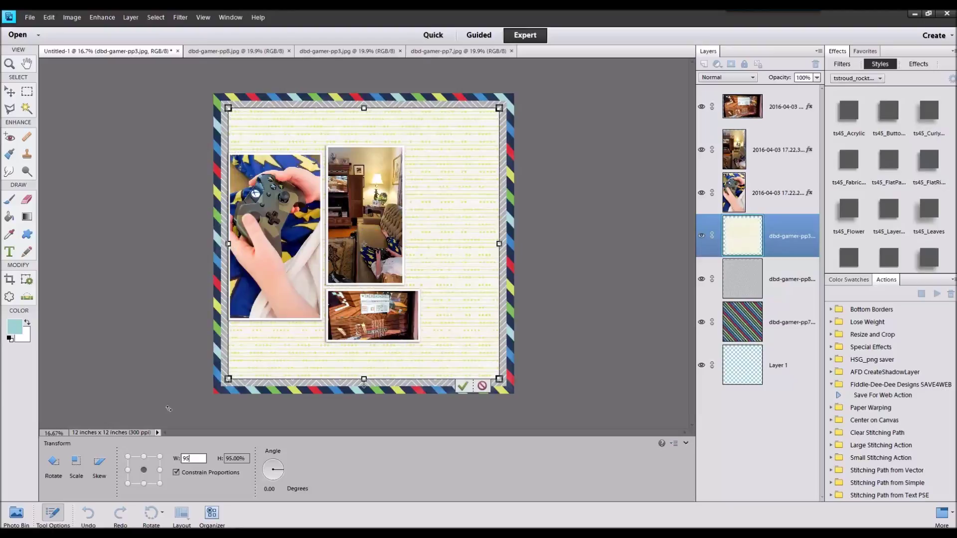
{"action": "left_click", "coordinate": [482, 386]}
- Delete the cream dotted paper layer and the empty Layer 1
{"action": "right_click", "coordinate": [775, 240]}
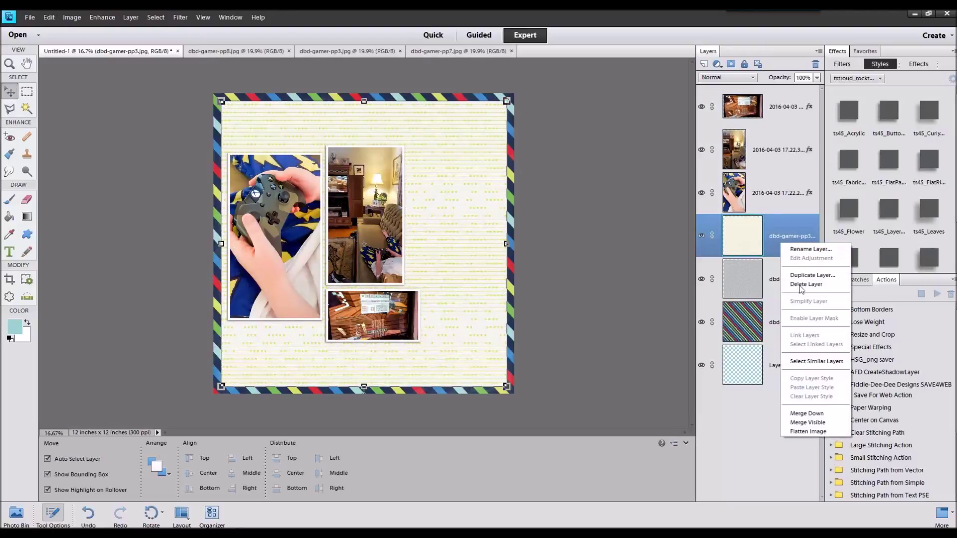
{"action": "left_click", "coordinate": [797, 286]}
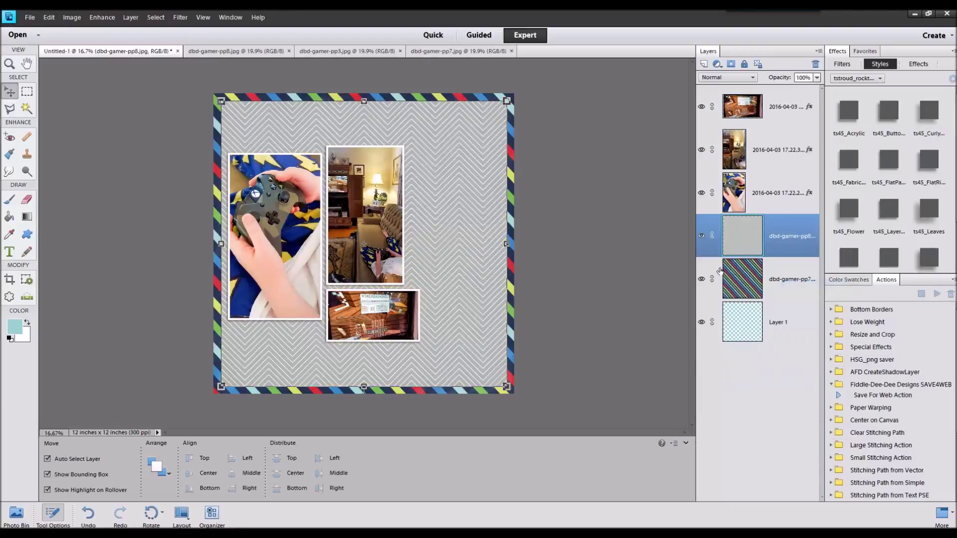
{"action": "right_click", "coordinate": [770, 334]}
{"action": "left_click", "coordinate": [795, 373]}
- Try the navy pixel-pattern paper dbd-gamer-pp6 in the layout and delete its layer
{"action": "left_click_drag", "start_coordinate": [543, 441], "coordinate": [548, 443]}
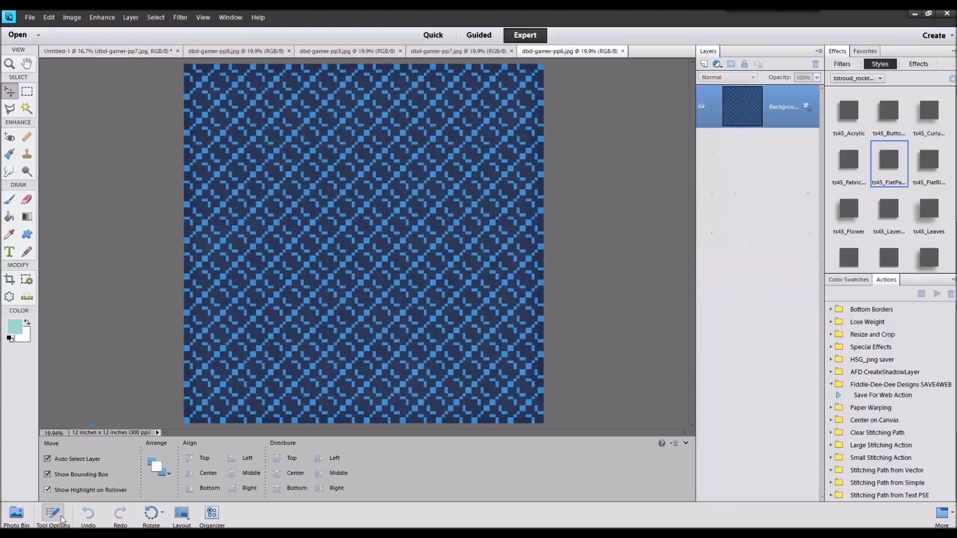
{"action": "left_click", "coordinate": [16, 514]}
{"action": "double_click", "coordinate": [75, 476]}
{"action": "left_click_drag", "start_coordinate": [368, 476], "coordinate": [376, 223]}
{"action": "right_click", "coordinate": [776, 282]}
{"action": "left_click", "coordinate": [813, 328]}
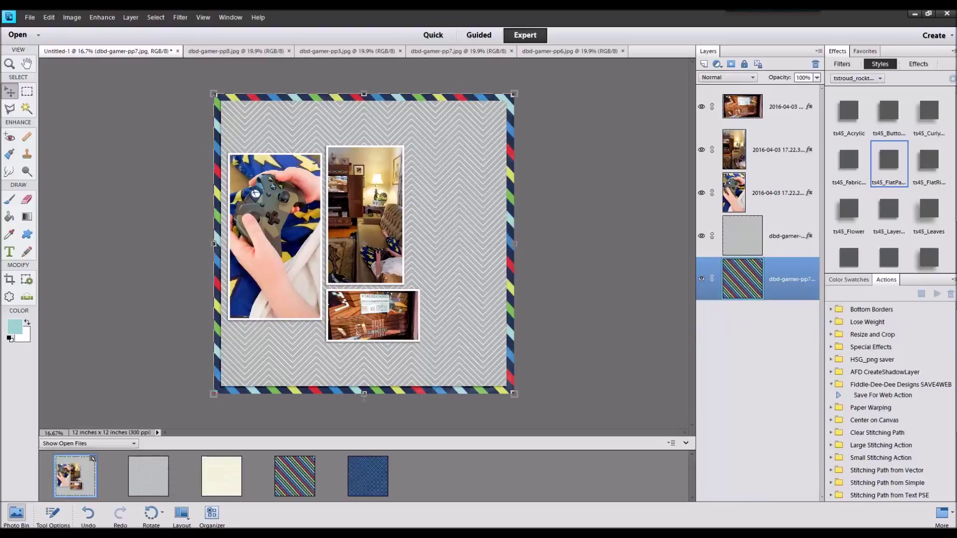
- Add the dbd-gamer-card3 "EAT SLEEP GAME REPEAT" card to the layout, layered above the gray paper and below the photos
{"action": "left_click_drag", "start_coordinate": [463, 533], "coordinate": [463, 420]}
{"action": "double_click", "coordinate": [75, 462]}
{"action": "left_click_drag", "start_coordinate": [440, 475], "coordinate": [486, 213]}
{"action": "key", "text": "ctrl+bracketright"}
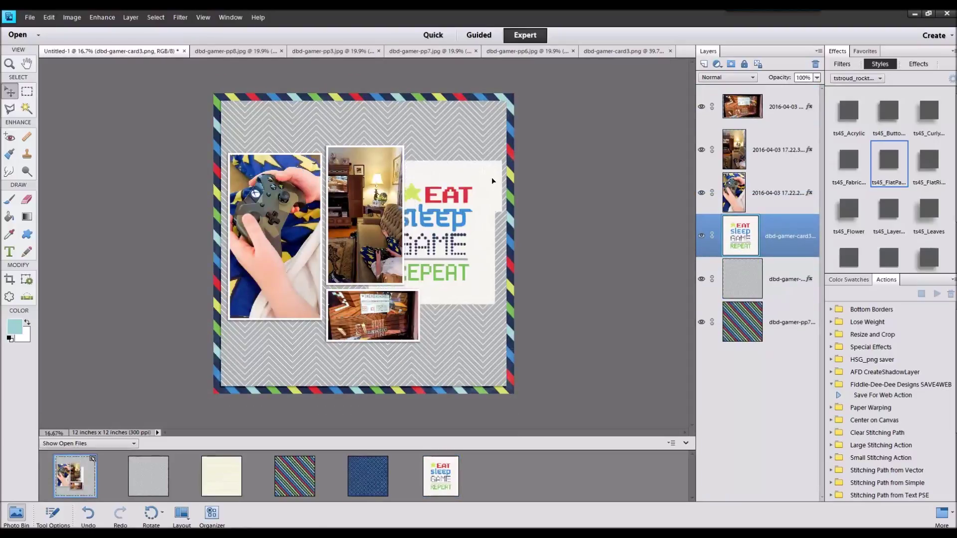
- Shrink the card to about half size and place it right of the living-room photo, level with the photo's lower edge
{"action": "left_click_drag", "start_coordinate": [515, 160], "coordinate": [428, 222]}
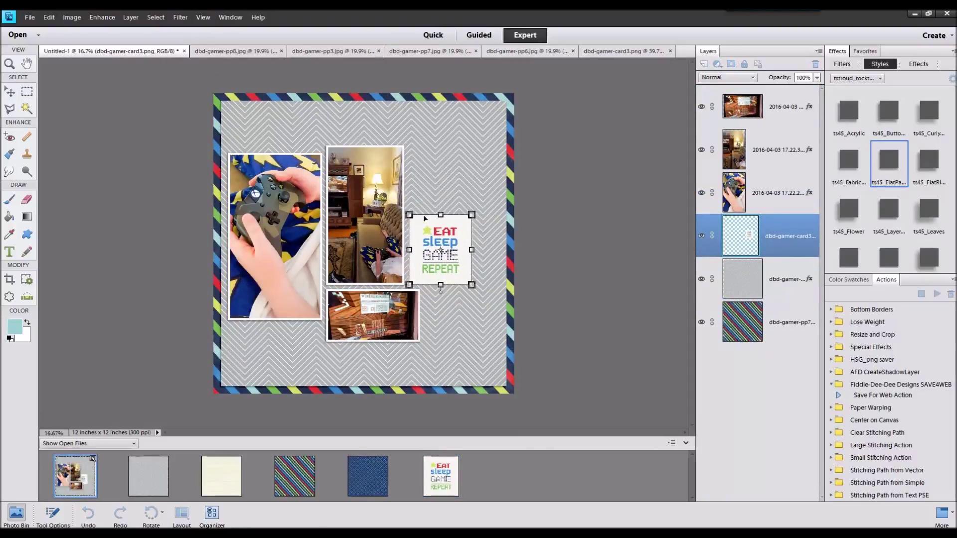
{"action": "left_click", "coordinate": [436, 305]}
{"action": "left_click", "coordinate": [380, 256], "text": "shift"}
{"action": "left_click", "coordinate": [53, 513]}
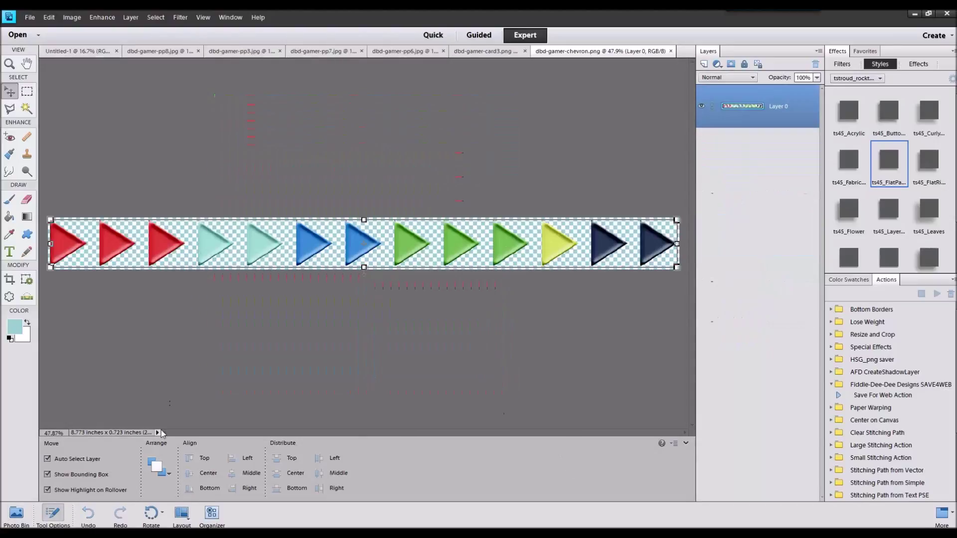
- Add the dbd-gamer-chevron arrow strip to the layout, sized to the photo cluster's width and placed just below it
{"action": "left_click", "coordinate": [16, 514]}
{"action": "left_click", "coordinate": [75, 475]}
{"action": "left_click_drag", "start_coordinate": [518, 476], "coordinate": [384, 352]}
{"action": "left_click", "coordinate": [387, 367]}
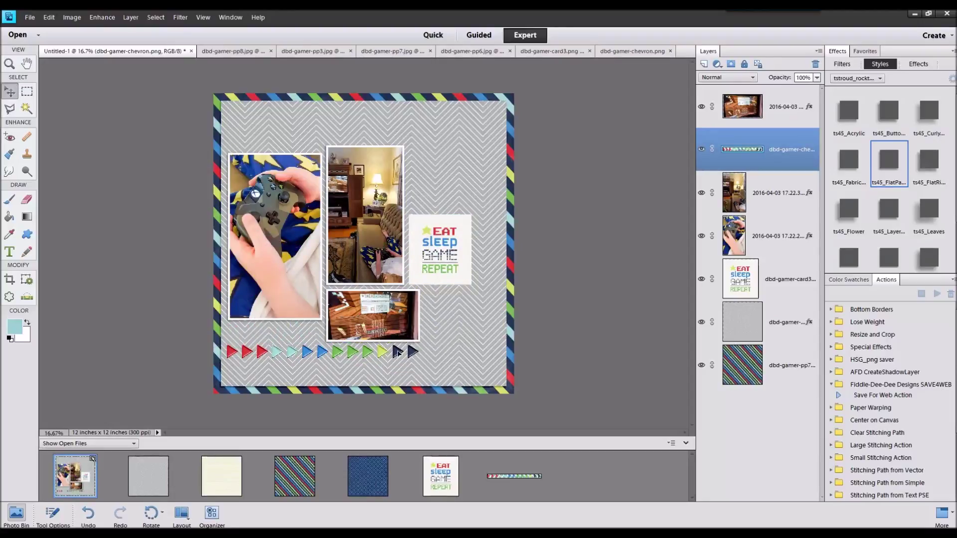
- Close the source files for the papers, the card and the chevron strip
{"action": "double_click", "coordinate": [154, 482]}
{"action": "left_click", "coordinate": [501, 481], "text": "shift"}
{"action": "right_click", "coordinate": [501, 481]}
{"action": "left_click", "coordinate": [533, 346]}
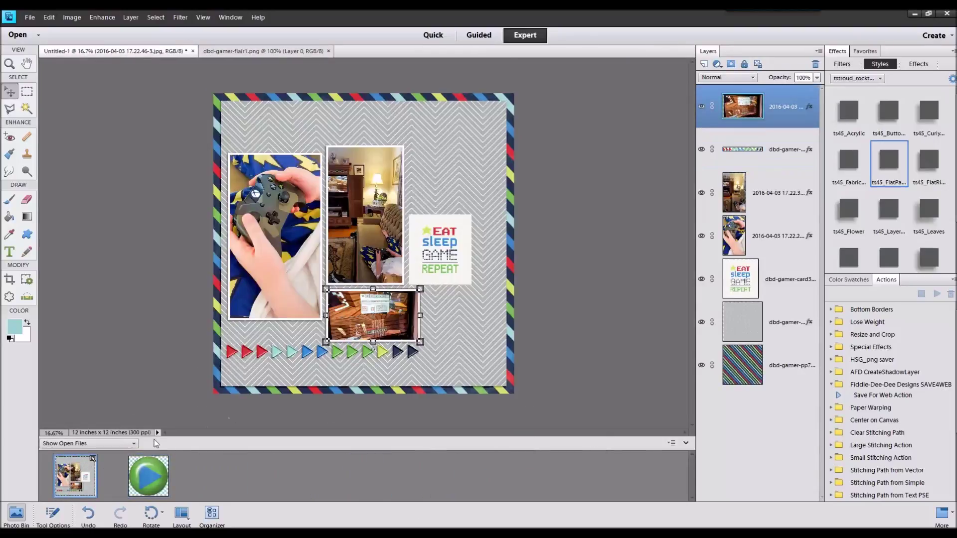
- Add the green play button dbd-gamer-flair1 to the layout and apply the ts45_FlatPa… style to the card
{"action": "left_click_drag", "start_coordinate": [148, 475], "coordinate": [484, 243]}
{"action": "left_click", "coordinate": [770, 331]}
{"action": "double_click", "coordinate": [877, 167]}
- Apply the ts45_Layer… style to the green play button and place it on the card's upper-left corner
{"action": "left_click", "coordinate": [773, 107]}
{"action": "double_click", "coordinate": [882, 210]}
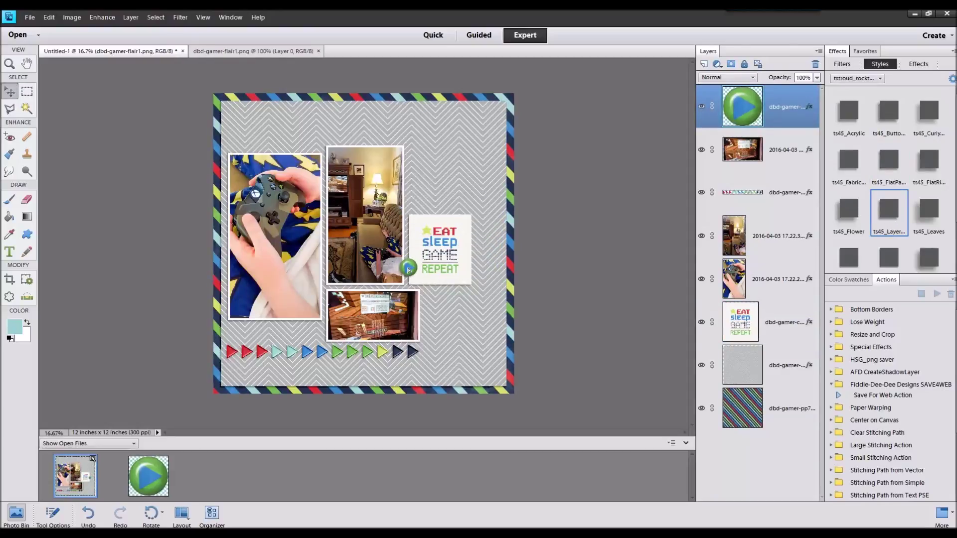
{"action": "left_click_drag", "start_coordinate": [413, 284], "coordinate": [508, 279]}
{"action": "scroll", "coordinate": [413, 284], "scroll_direction": "up", "scroll_amount": 9}
{"action": "scroll", "coordinate": [416, 290], "scroll_direction": "down", "scroll_amount": 7}
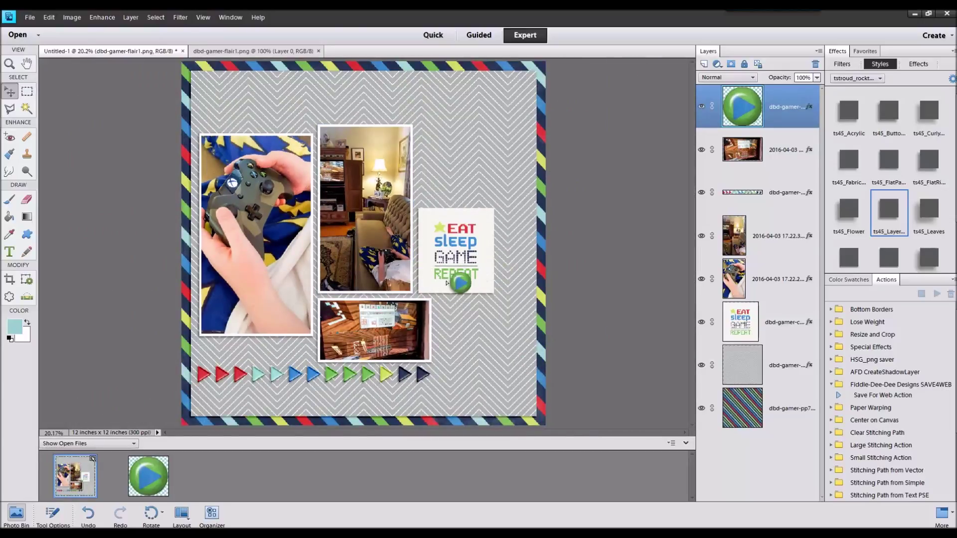
{"action": "left_click_drag", "start_coordinate": [417, 206], "coordinate": [417, 211]}
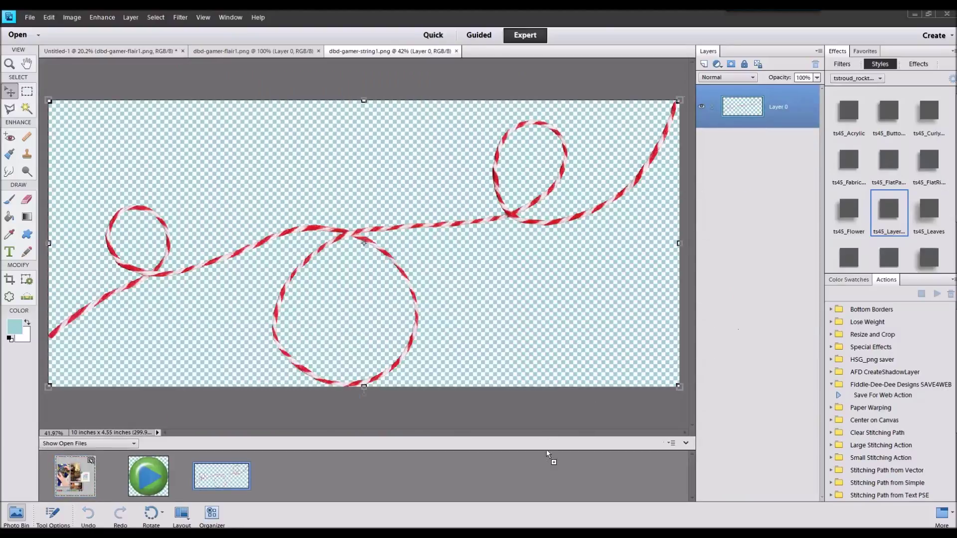
- Add the navy striped string dbd-gamer-string4 across the lower layout beneath the photos, and move the chevron strip's layer below the card
{"action": "left_click_drag", "start_coordinate": [92, 458], "coordinate": [92, 460]}
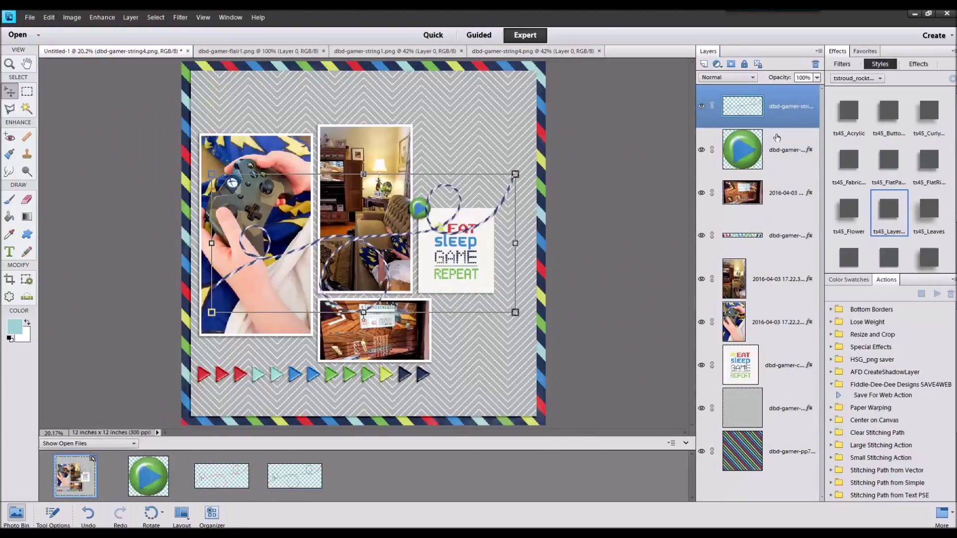
{"action": "left_click_drag", "start_coordinate": [459, 204], "coordinate": [451, 276]}
{"action": "left_click_drag", "start_coordinate": [787, 207], "coordinate": [773, 366]}
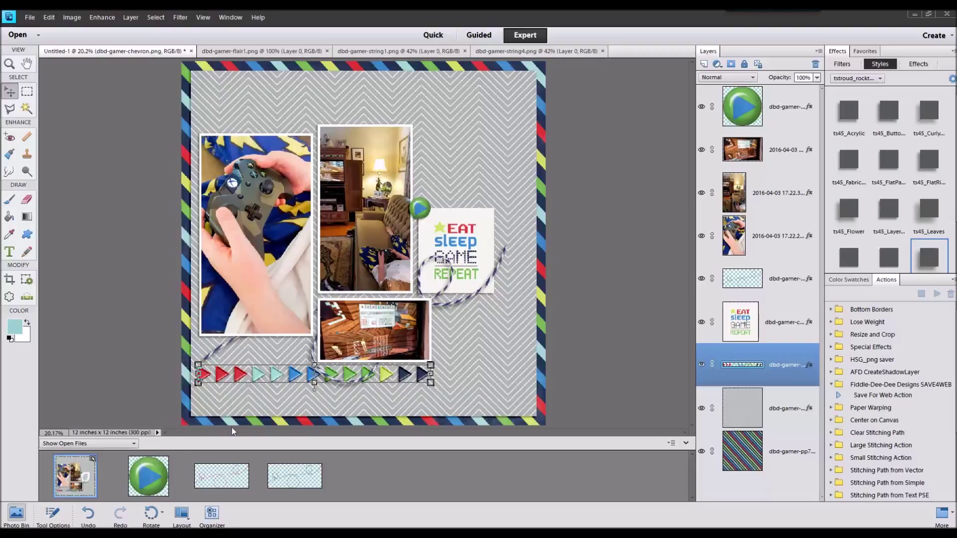
- Close the source files for the play button and the two strings
{"action": "double_click", "coordinate": [162, 479]}
{"action": "left_click", "coordinate": [281, 481], "text": "shift"}
{"action": "right_click", "coordinate": [282, 481]}
{"action": "left_click", "coordinate": [301, 351]}
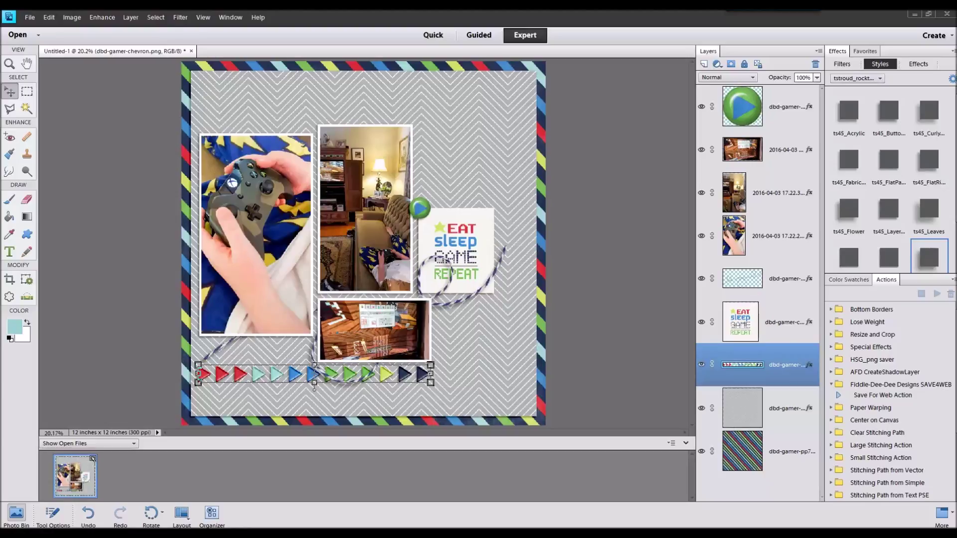
- Add the dbd-gamer-remote graphic, shrink it, and place it along the card's top edge, layered above the card
{"action": "left_click_drag", "start_coordinate": [804, 323], "coordinate": [631, 432]}
{"action": "double_click", "coordinate": [82, 472]}
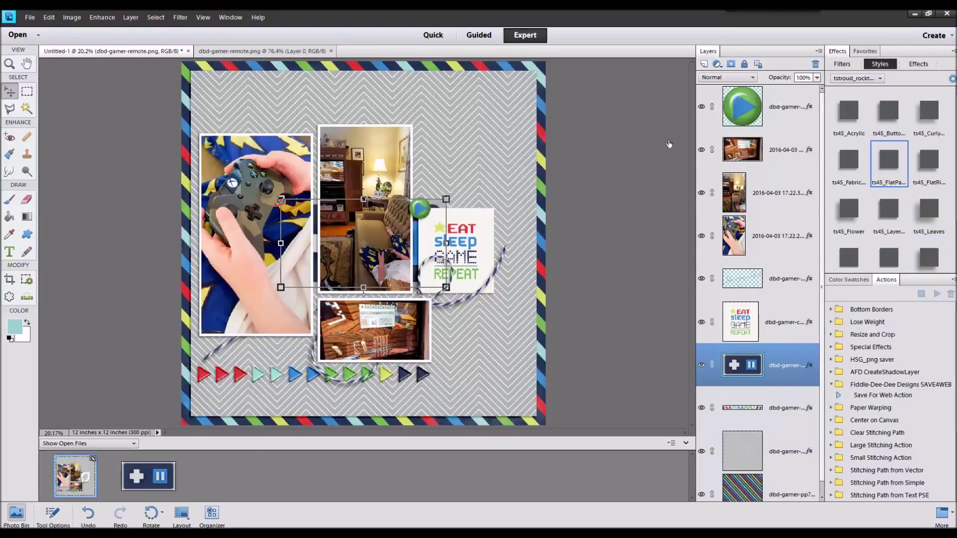
{"action": "left_click_drag", "start_coordinate": [446, 199], "coordinate": [476, 193]}
{"action": "left_click", "coordinate": [464, 236]}
{"action": "left_click_drag", "start_coordinate": [753, 364], "coordinate": [753, 301]}
{"action": "left_click_drag", "start_coordinate": [474, 192], "coordinate": [462, 191]}
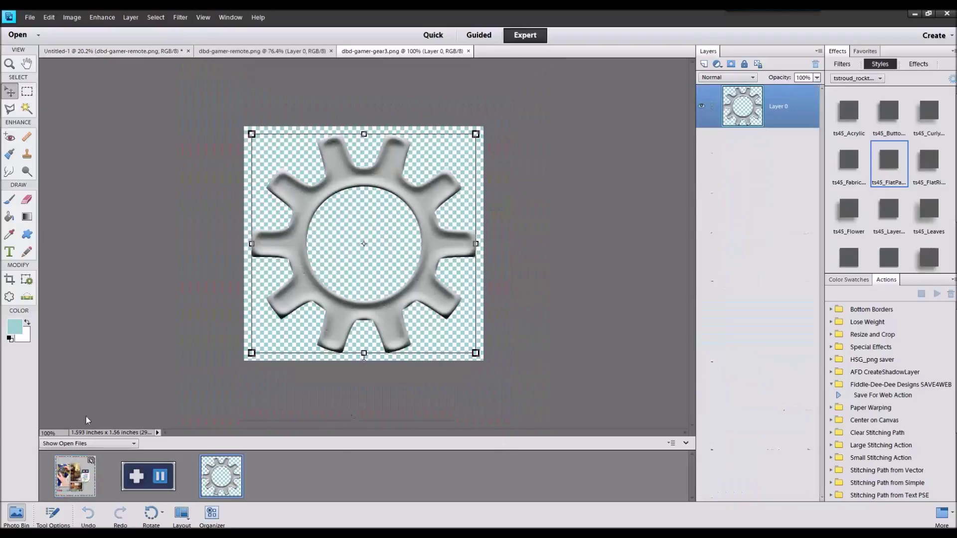
- Add the gray gear dbd-gamer-gear3 to the layout above the play button, overlapping the living-room photo's edge
{"action": "double_click", "coordinate": [83, 483]}
{"action": "left_click_drag", "start_coordinate": [221, 476], "coordinate": [486, 254]}
{"action": "right_click", "coordinate": [423, 178]}
{"action": "left_click", "coordinate": [799, 341]}
- Layer the gear beneath the play button with the ts45_Layer… style and shrink it slightly
{"action": "left_click_drag", "start_coordinate": [783, 329], "coordinate": [783, 131]}
{"action": "left_click", "coordinate": [888, 210]}
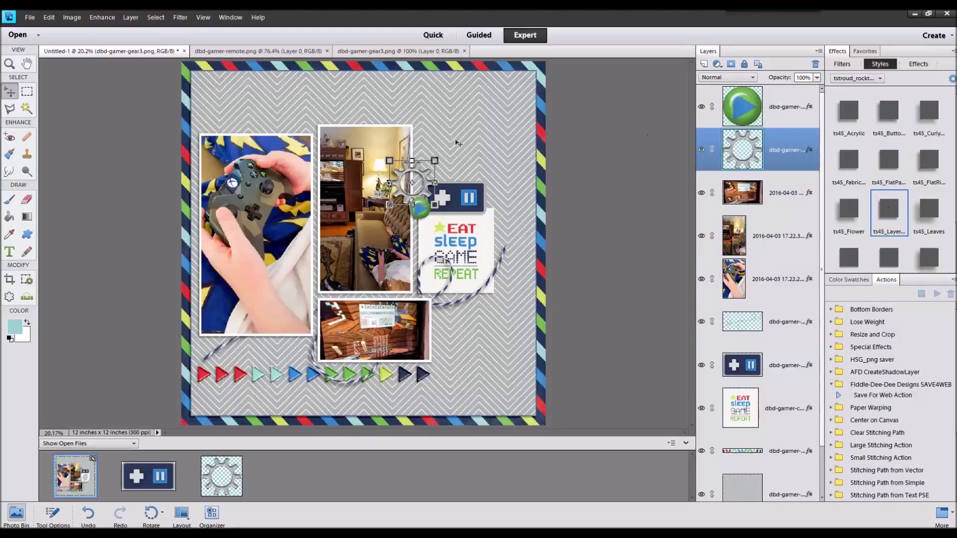
{"action": "left_click", "coordinate": [391, 217]}
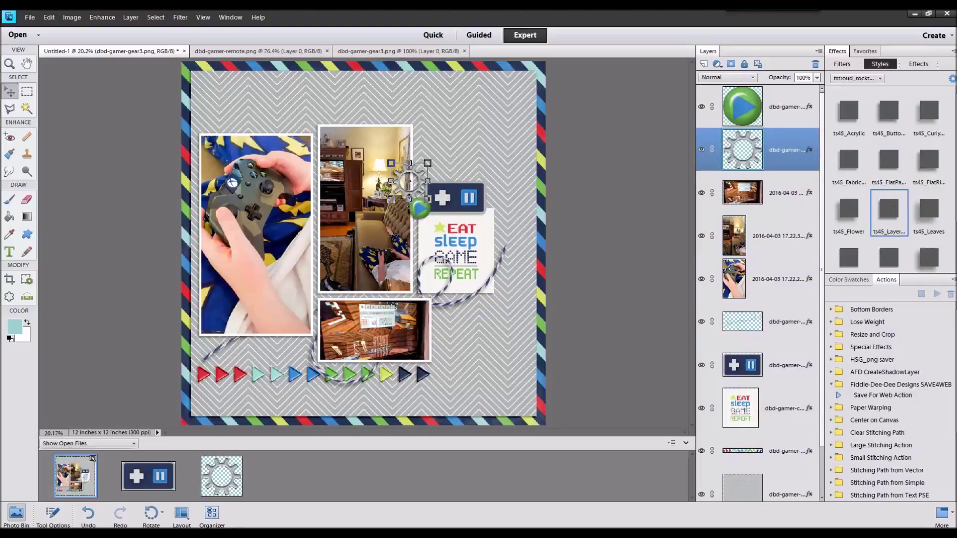
- Add the dbd-gamer-frame1 stitched frame directly above the gray chevron paper, place it behind the card, and apply the ts45_FlatPa… style
{"action": "double_click", "coordinate": [77, 470]}
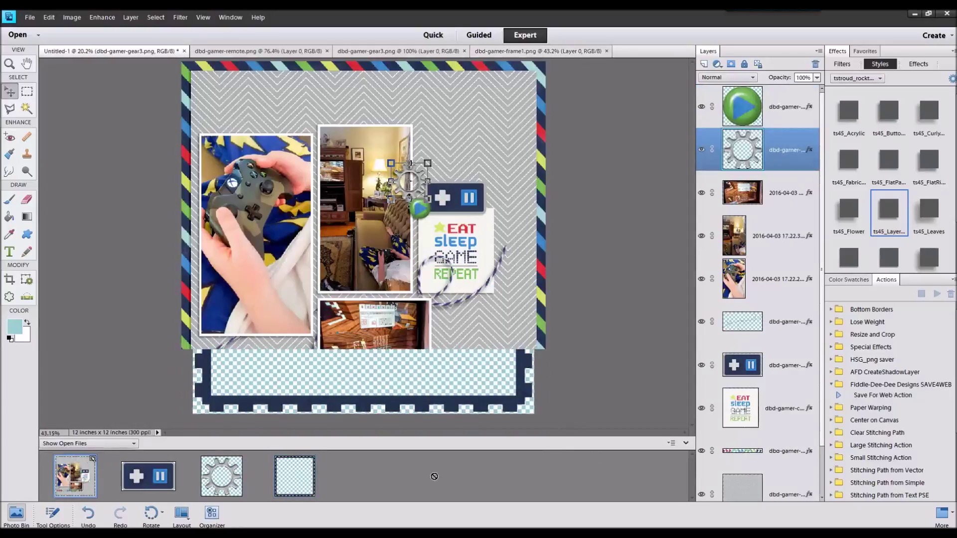
{"action": "scroll", "coordinate": [779, 437], "scroll_direction": "down", "scroll_amount": 3}
{"action": "left_click", "coordinate": [779, 437]}
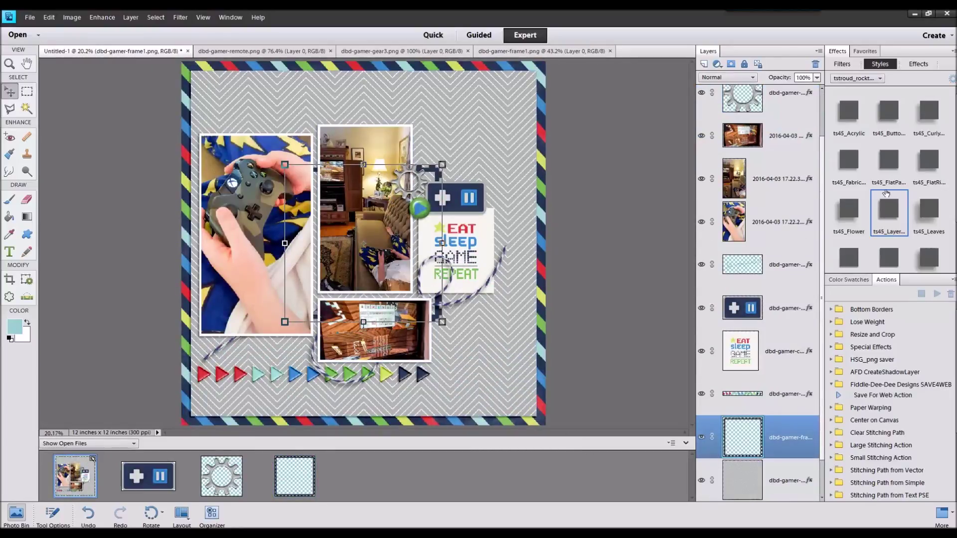
{"action": "left_click_drag", "start_coordinate": [418, 185], "coordinate": [450, 196]}
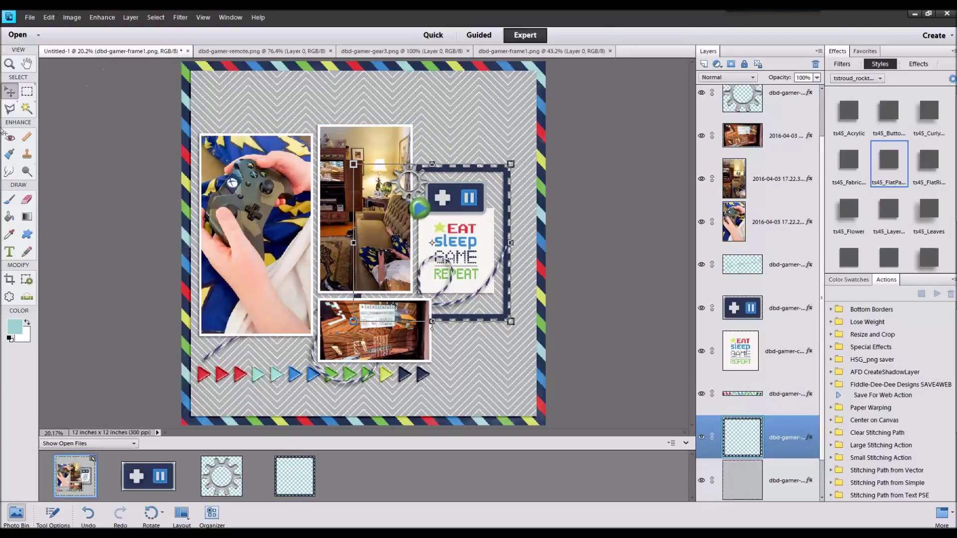
- Select the part of the navy frame hidden beneath the photos with a rectangular marquee and delete it
{"action": "key", "text": "m"}
{"action": "left_click_drag", "start_coordinate": [336, 344], "coordinate": [337, 344]}
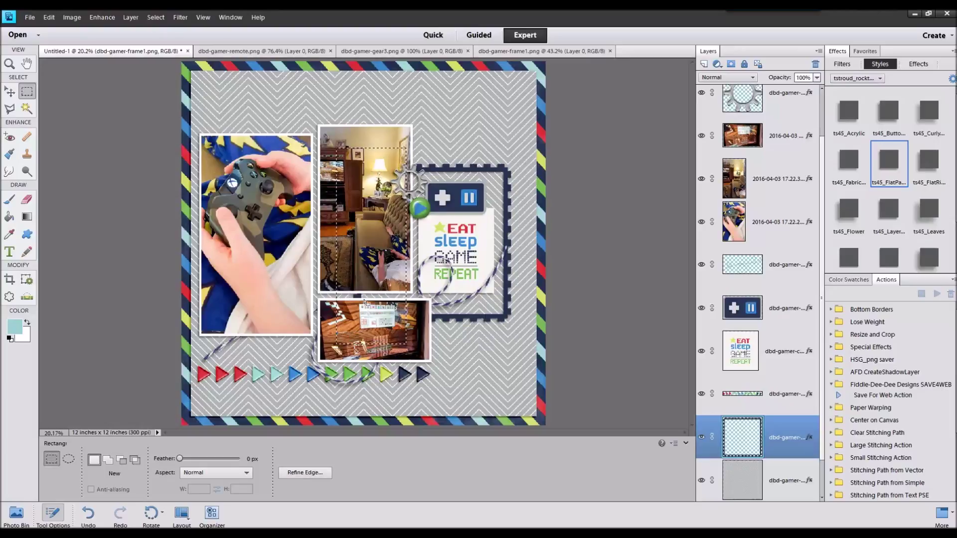
{"action": "key", "text": "Delete"}
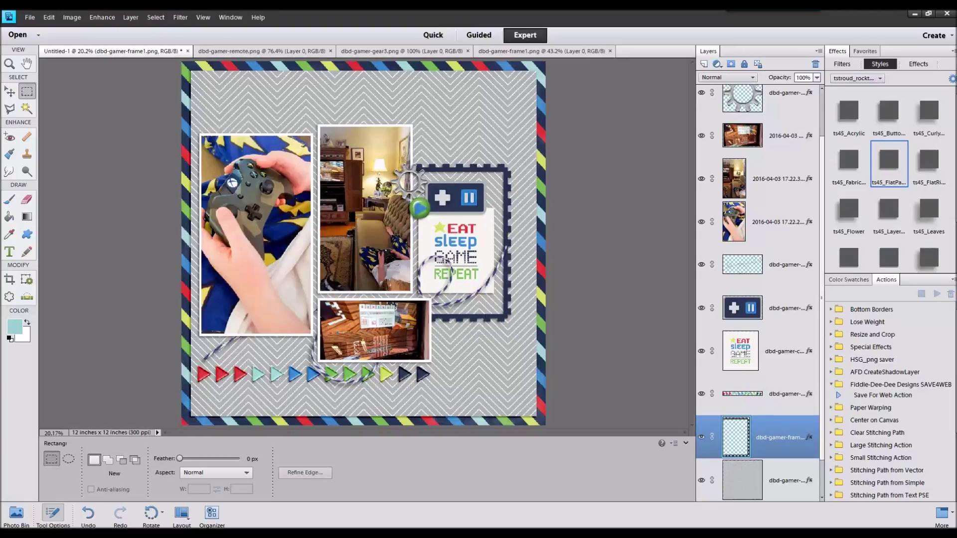
- Add the teal dbd-gamer-gear2 and red dbd-gamer-gear1 beneath the gray gear's layer, and apply the ts45_Layer… style to both
{"action": "left_click_drag", "start_coordinate": [609, 426], "coordinate": [609, 425]}
{"action": "left_click", "coordinate": [16, 513]}
{"action": "double_click", "coordinate": [70, 479]}
{"action": "left_click_drag", "start_coordinate": [441, 477], "coordinate": [379, 263]}
{"action": "left_click_drag", "start_coordinate": [758, 463], "coordinate": [763, 164]}
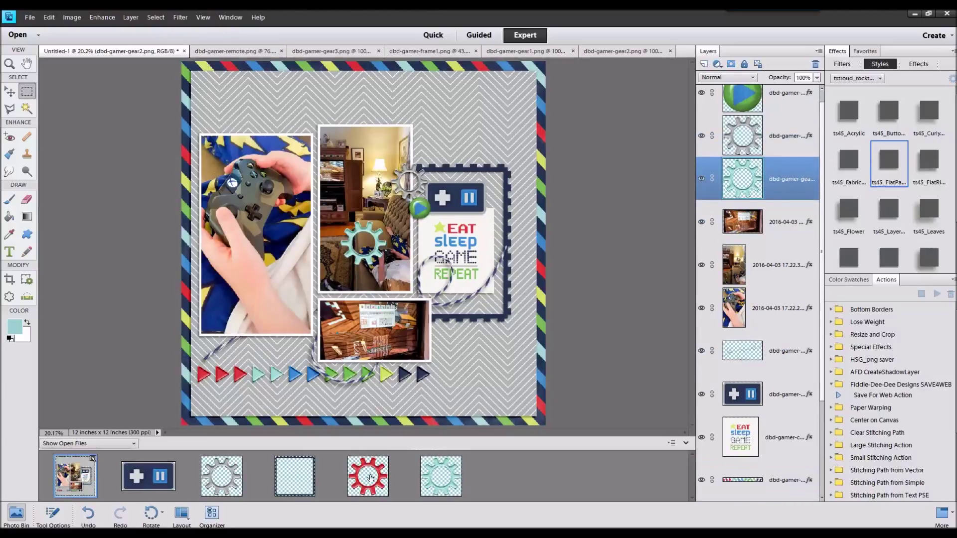
{"action": "left_click_drag", "start_coordinate": [370, 477], "coordinate": [377, 269]}
{"action": "left_click", "coordinate": [782, 219], "text": "shift"}
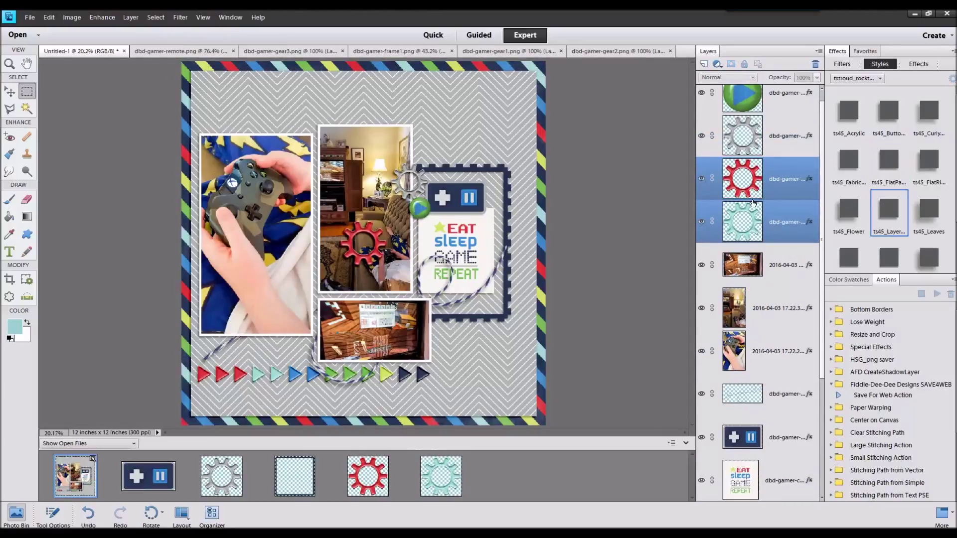
- Shrink the red gear and cluster it with the teal gear above the gray gear at the living-room photo's edge
{"action": "left_click", "coordinate": [768, 170]}
{"action": "left_click", "coordinate": [10, 91]}
{"action": "left_click_drag", "start_coordinate": [386, 222], "coordinate": [442, 171]}
{"action": "left_click", "coordinate": [338, 283]}
{"action": "left_click_drag", "start_coordinate": [458, 147], "coordinate": [454, 154]}
{"action": "key", "text": "Return"}
{"action": "left_click_drag", "start_coordinate": [362, 245], "coordinate": [429, 153]}
{"action": "key", "text": "Return"}
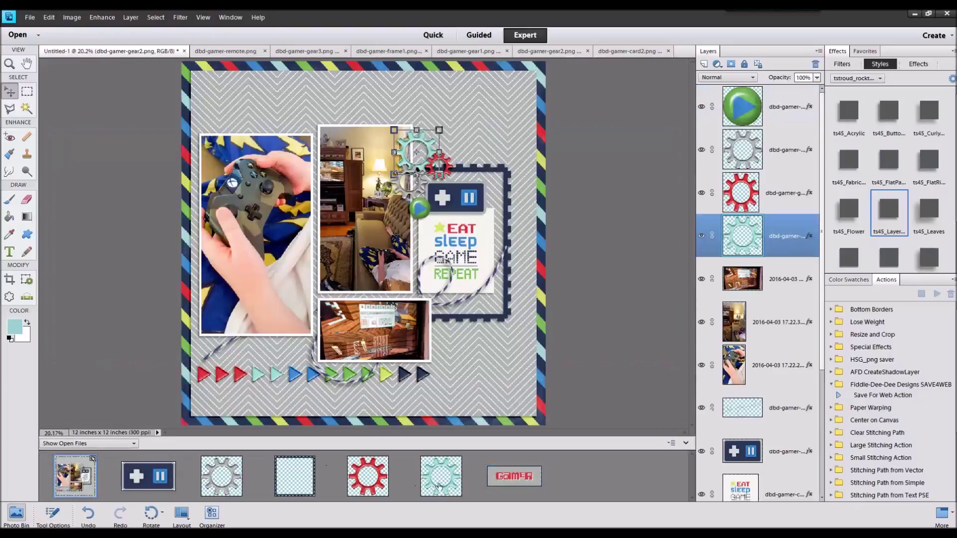
- Add the dbd-gamer-card2 GAMER label, shrink it, and place it over the controller photo's lower corner beside the bottom photo
{"action": "left_click_drag", "start_coordinate": [514, 476], "coordinate": [387, 220]}
{"action": "left_click_drag", "start_coordinate": [448, 212], "coordinate": [308, 337]}
{"action": "left_click", "coordinate": [288, 367]}
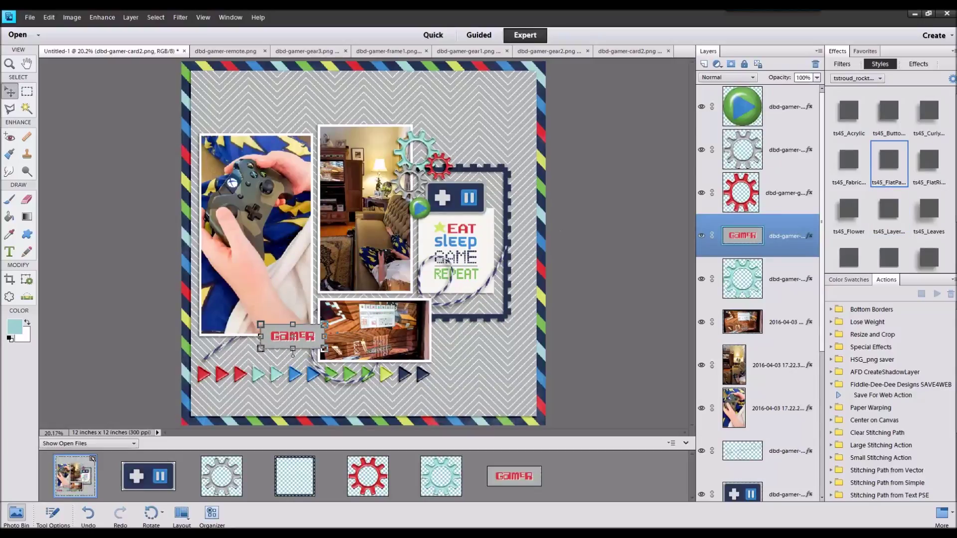
- Add the white star dbd-gamer-button1 with the ts45_FlatPa… style and place it just below the GAMER label
{"action": "left_click_drag", "start_coordinate": [949, 274], "coordinate": [586, 446]}
{"action": "double_click", "coordinate": [89, 458]}
{"action": "left_click_drag", "start_coordinate": [589, 478], "coordinate": [488, 278]}
{"action": "left_click_drag", "start_coordinate": [330, 323], "coordinate": [486, 313]}
{"action": "double_click", "coordinate": [896, 173]}
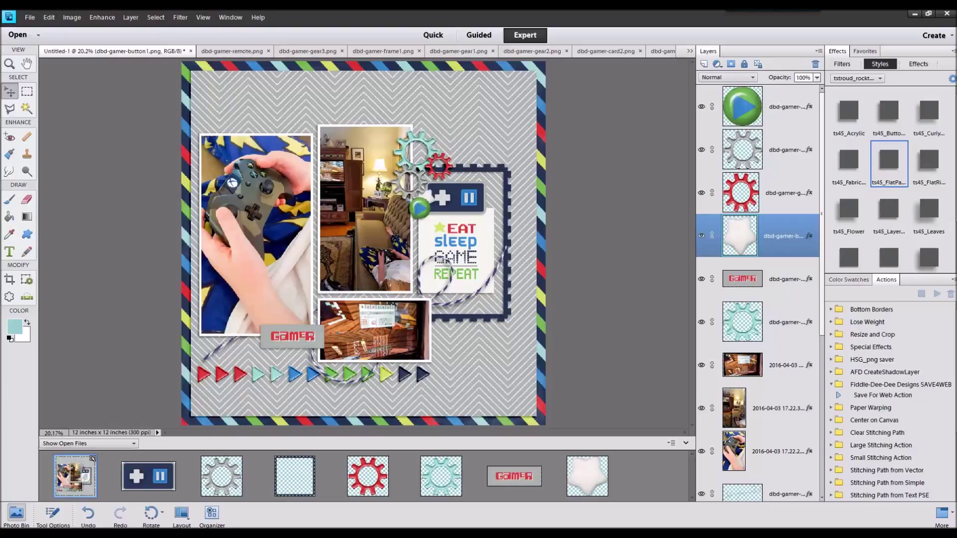
{"action": "left_click_drag", "start_coordinate": [307, 327], "coordinate": [308, 358]}
- Open dbd-gamer-button2 and close the source files from the remote through the white star button
{"action": "left_click_drag", "start_coordinate": [717, 484], "coordinate": [642, 457]}
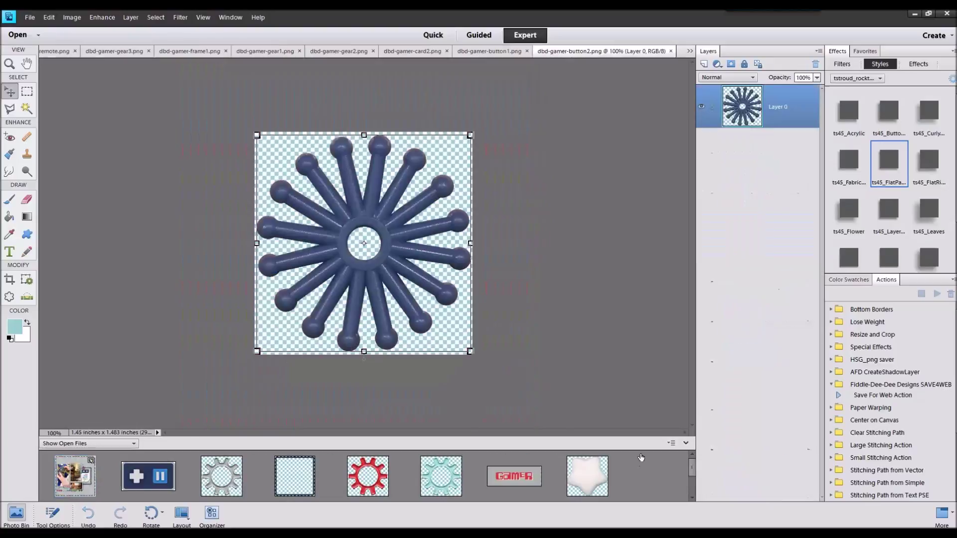
{"action": "double_click", "coordinate": [76, 475]}
{"action": "double_click", "coordinate": [169, 473]}
{"action": "left_click", "coordinate": [568, 486], "text": "shift"}
{"action": "right_click", "coordinate": [564, 484]}
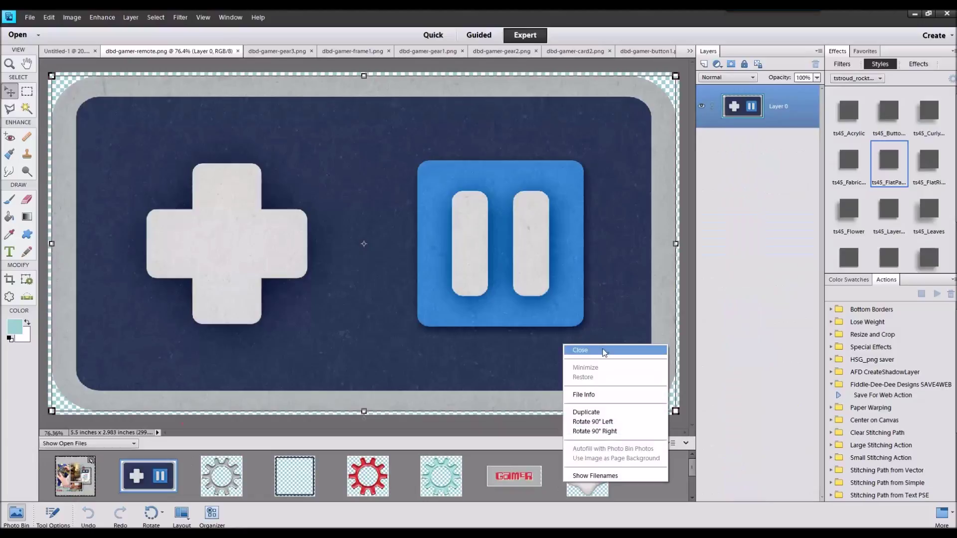
{"action": "left_click", "coordinate": [605, 350]}
- Add the navy dbd-gamer-button2 behind the white star and move its layer beneath the card, above the arrow row
{"action": "double_click", "coordinate": [86, 473]}
{"action": "left_click_drag", "start_coordinate": [148, 476], "coordinate": [295, 366]}
{"action": "left_click_drag", "start_coordinate": [767, 236], "coordinate": [766, 349]}
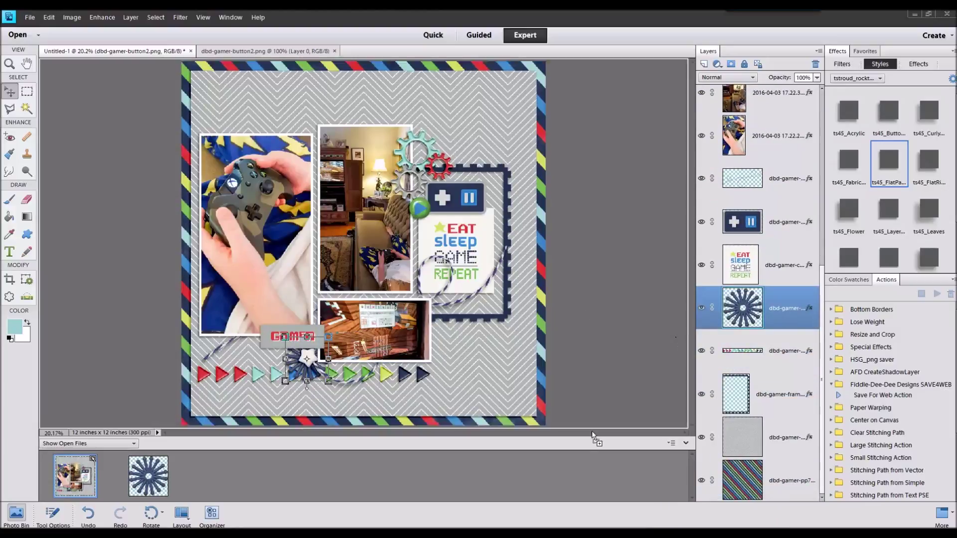
- Add the gray dbd-gamer-button3, bring it to the front, apply the ts45_Layer… style, and place it at the card's lower outer corner
{"action": "left_click_drag", "start_coordinate": [676, 339], "coordinate": [488, 147]}
{"action": "right_click", "coordinate": [491, 147]}
{"action": "left_click", "coordinate": [518, 220]}
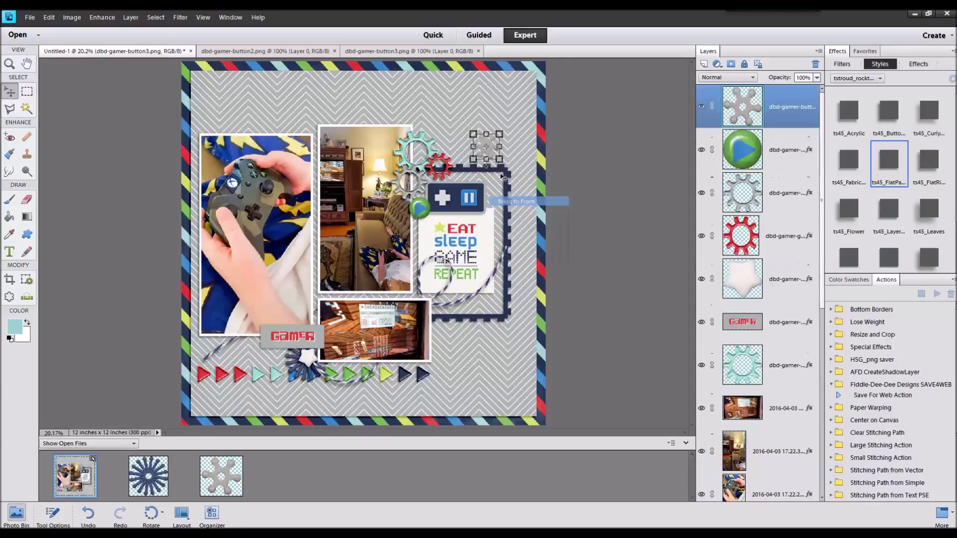
{"action": "left_click", "coordinate": [390, 162]}
{"action": "left_click", "coordinate": [883, 206]}
{"action": "left_click_drag", "start_coordinate": [398, 152], "coordinate": [489, 297]}
- Add the dark hexagonal dbd-gamer-button4 with the ts45_FlatPa… style, centered on the gray spoked button
{"action": "left_click_drag", "start_coordinate": [364, 244], "coordinate": [78, 481]}
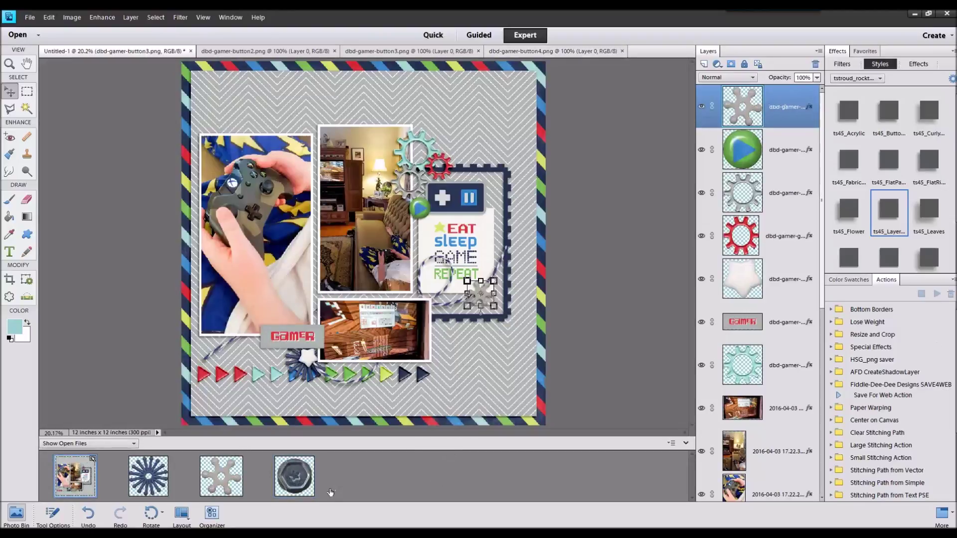
{"action": "left_click", "coordinate": [888, 160]}
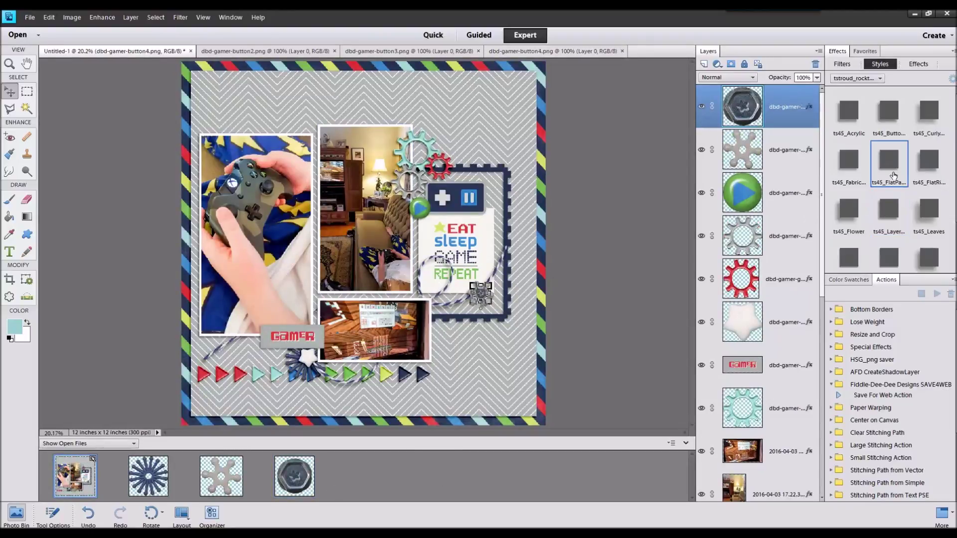
{"action": "scroll", "coordinate": [522, 269], "scroll_direction": "up", "scroll_amount": 3}
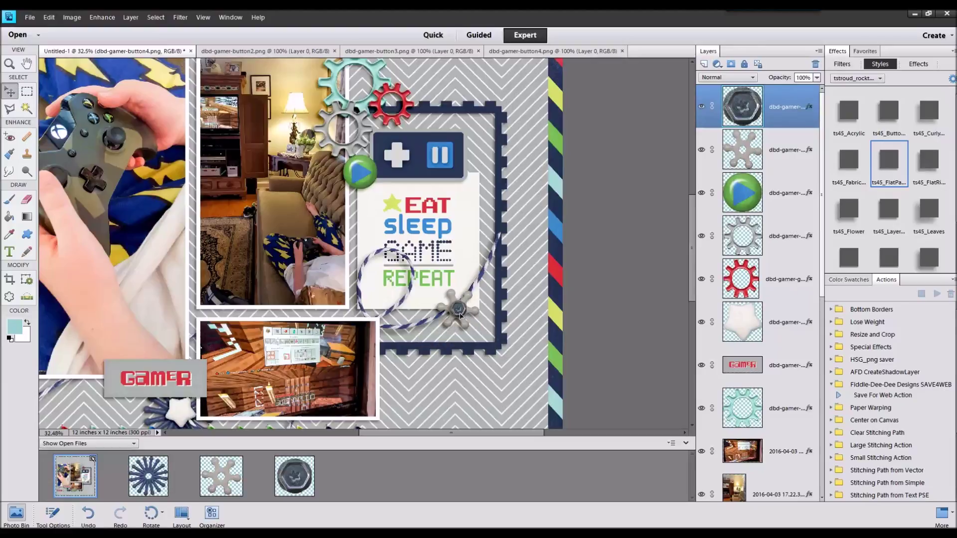
{"action": "left_click", "coordinate": [577, 178]}
{"action": "scroll", "coordinate": [577, 177], "scroll_direction": "down", "scroll_amount": 6}
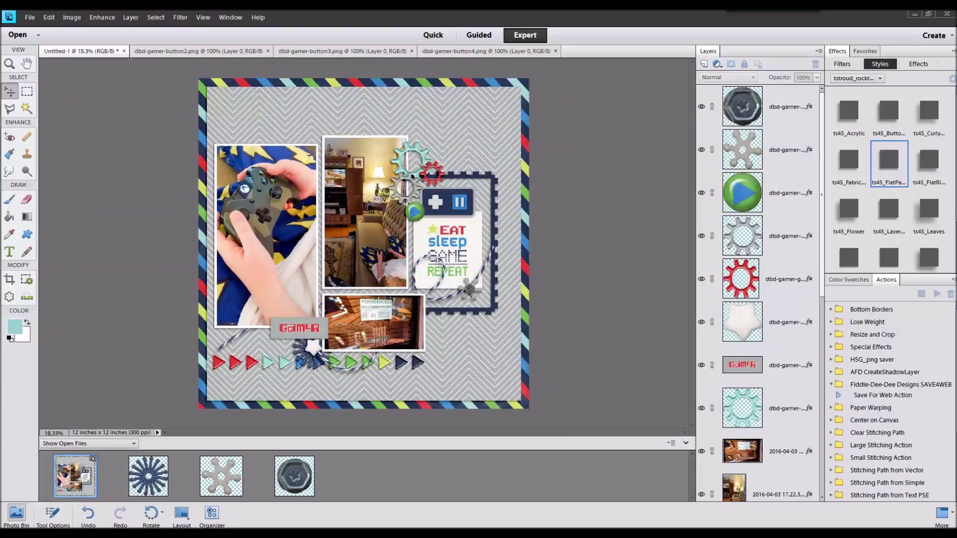
- Add the navy dbd-gamer-flower6 with the ts45_Flower style, shrink it, and place it between the card's lower edge and the bottom photo
{"action": "double_click", "coordinate": [67, 481]}
{"action": "left_click", "coordinate": [772, 124]}
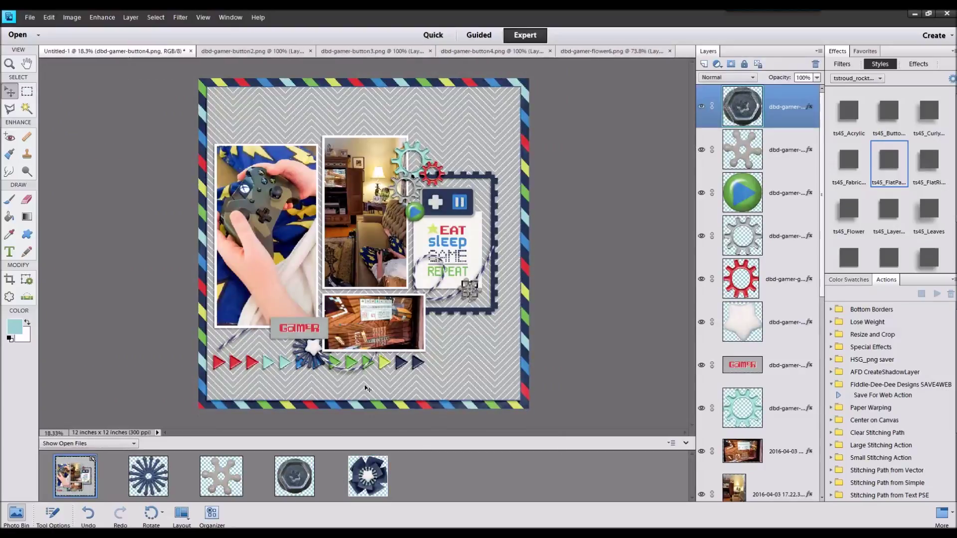
{"action": "left_click_drag", "start_coordinate": [364, 265], "coordinate": [364, 263]}
{"action": "double_click", "coordinate": [848, 232]}
{"action": "left_click_drag", "start_coordinate": [404, 201], "coordinate": [365, 243]}
{"action": "left_click_drag", "start_coordinate": [346, 275], "coordinate": [441, 320]}
{"action": "left_click", "coordinate": [424, 350]}
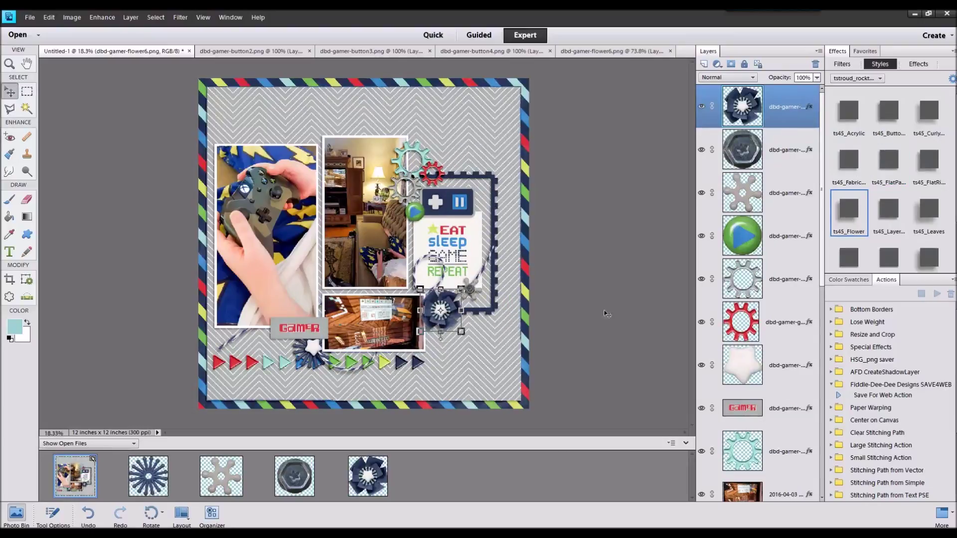
- Add the red dbd-gamer-flower7 with the ts45_Layer… style, shrink it, and place it below the gray button beside the navy flower
{"action": "left_click_drag", "start_coordinate": [557, 479], "coordinate": [557, 478]}
{"action": "left_click_drag", "start_coordinate": [344, 265], "coordinate": [82, 464]}
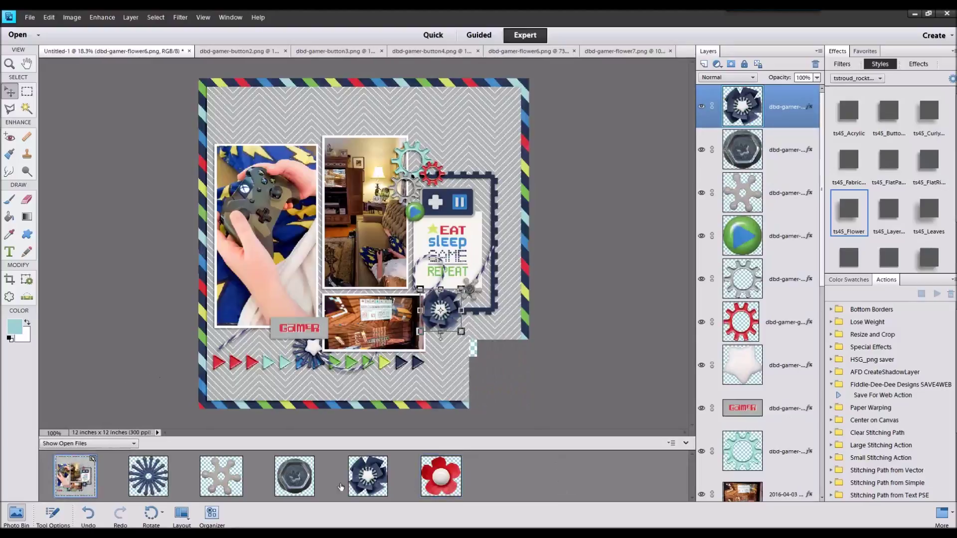
{"action": "double_click", "coordinate": [889, 209]}
{"action": "left_click_drag", "start_coordinate": [385, 224], "coordinate": [469, 310]}
{"action": "double_click", "coordinate": [354, 254]}
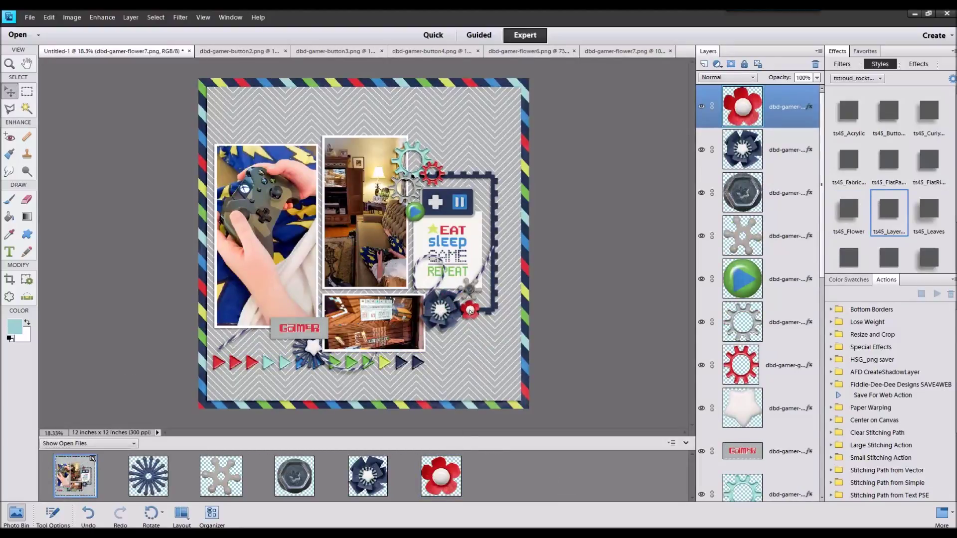
{"action": "left_click", "coordinate": [630, 254]}
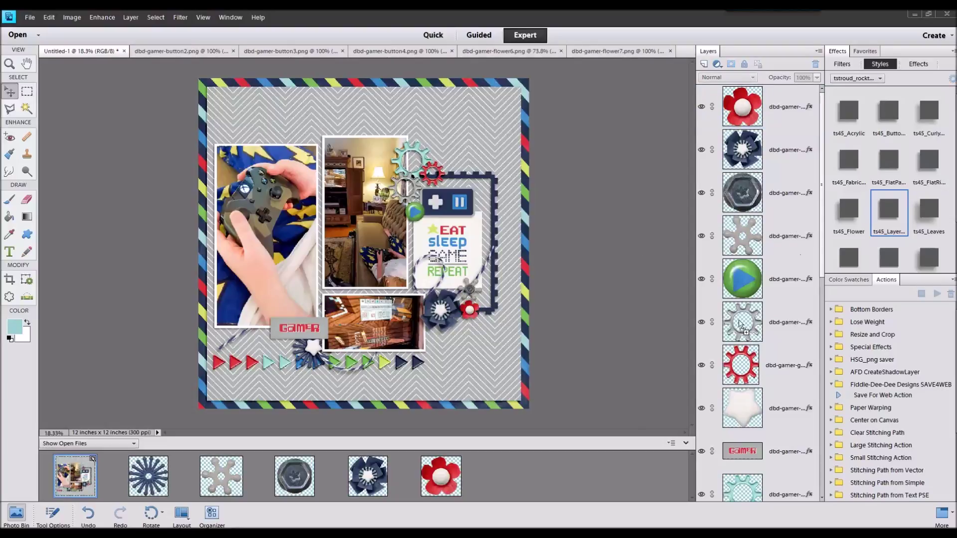
- Add the yellow dbd-gamer-flower15-2 with the ts45_Flower style, shrink it, and place it in the middle of the gear cluster
{"action": "left_click_drag", "start_coordinate": [740, 324], "coordinate": [666, 458]}
{"action": "left_click_drag", "start_coordinate": [349, 259], "coordinate": [70, 471]}
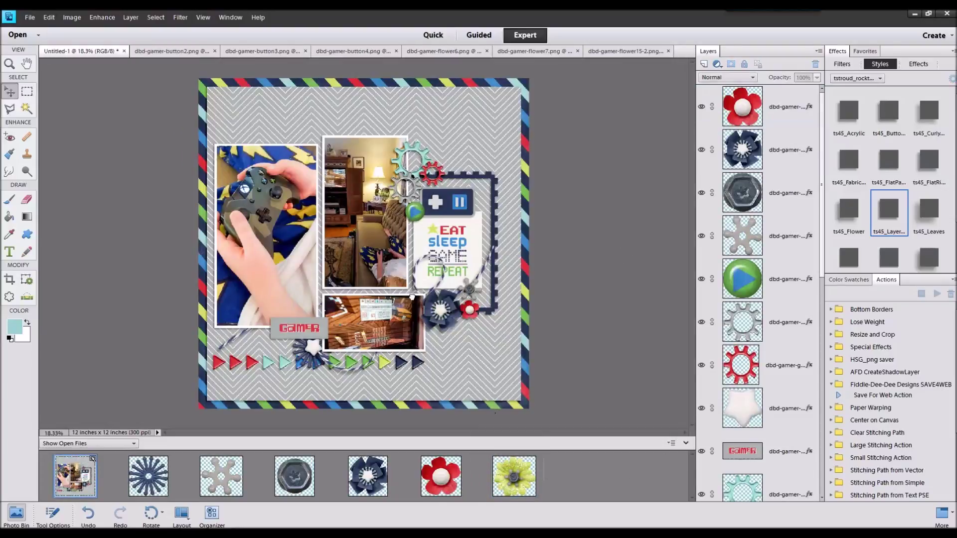
{"action": "double_click", "coordinate": [849, 209]}
{"action": "left_click_drag", "start_coordinate": [391, 219], "coordinate": [416, 170]}
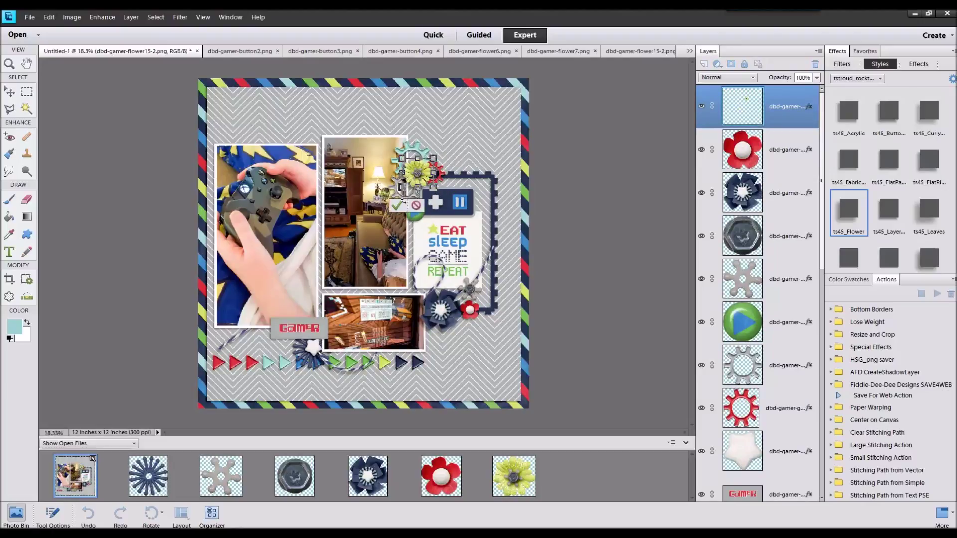
{"action": "left_click", "coordinate": [399, 205]}
{"action": "left_click", "coordinate": [534, 195]}
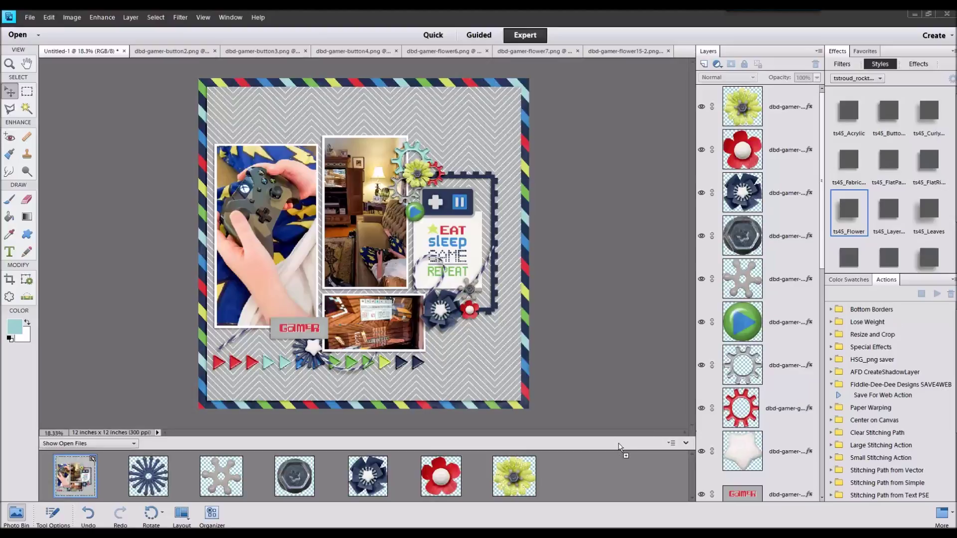
- Open dbd-gamer-flower14 and dbd-gamer-flower17, and close every source file except the green dbd-gamer-flower17
{"action": "left_click_drag", "start_coordinate": [620, 447], "coordinate": [620, 448]}
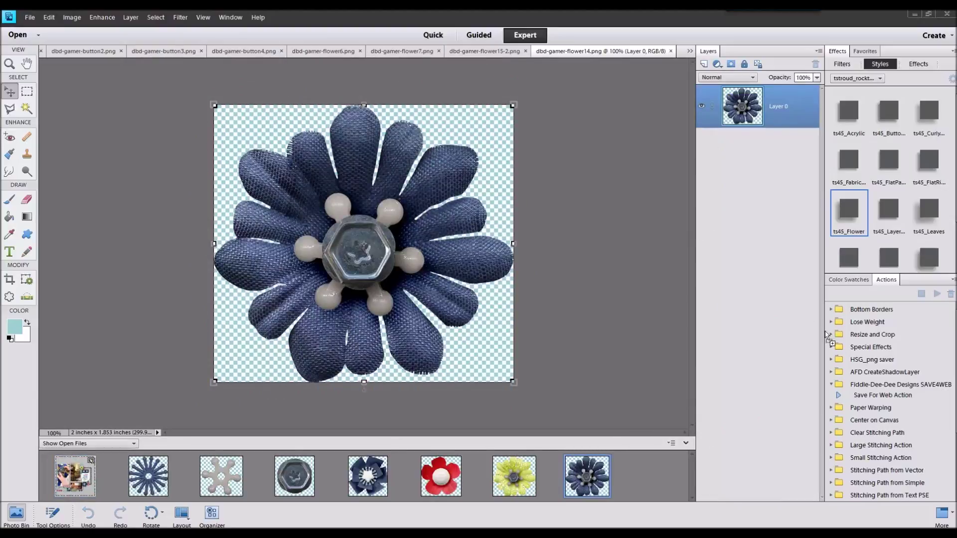
{"action": "left_click_drag", "start_coordinate": [825, 333], "coordinate": [625, 464]}
{"action": "left_click", "coordinate": [157, 483]}
{"action": "left_click", "coordinate": [573, 478], "text": "shift"}
{"action": "right_click", "coordinate": [573, 478]}
{"action": "left_click", "coordinate": [594, 347]}
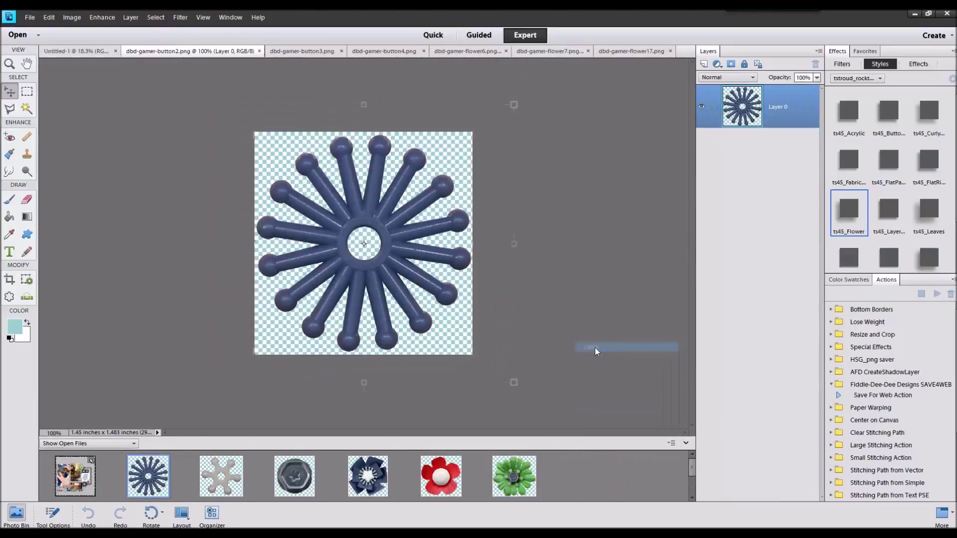
- Add the green dbd-gamer-flower17, shrink it, and place it below the GAMER label beside the white star
{"action": "double_click", "coordinate": [55, 485]}
{"action": "left_click_drag", "start_coordinate": [137, 484], "coordinate": [299, 358]}
{"action": "left_click", "coordinate": [262, 377]}
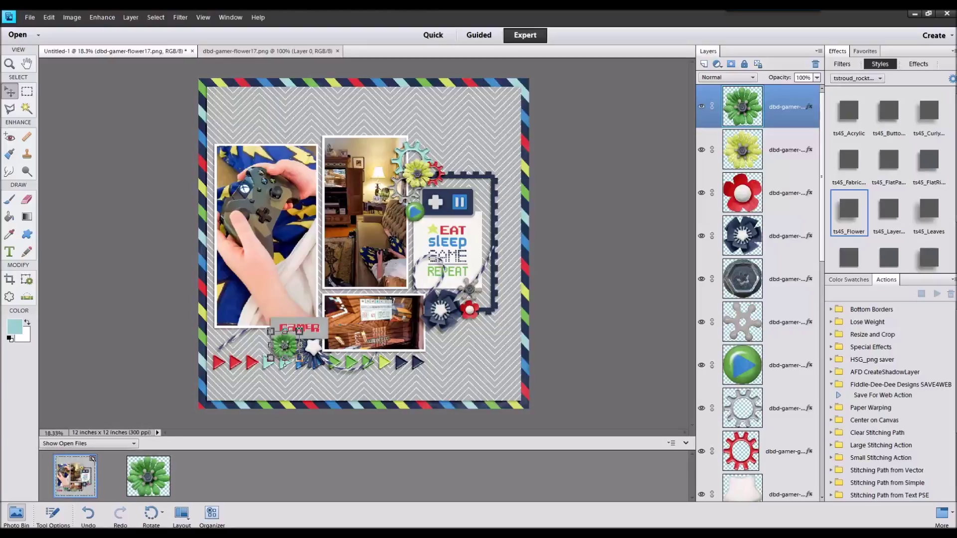
- Add the dbd-gamer-sticker7 star sticker with the ts45_FlatPa… style, shrink it above the navy flower, and layer it directly above the card
{"action": "left_click_drag", "start_coordinate": [533, 471], "coordinate": [531, 476]}
{"action": "double_click", "coordinate": [76, 477]}
{"action": "left_click_drag", "start_coordinate": [221, 477], "coordinate": [364, 279]}
{"action": "double_click", "coordinate": [889, 161]}
{"action": "left_click_drag", "start_coordinate": [410, 196], "coordinate": [451, 289]}
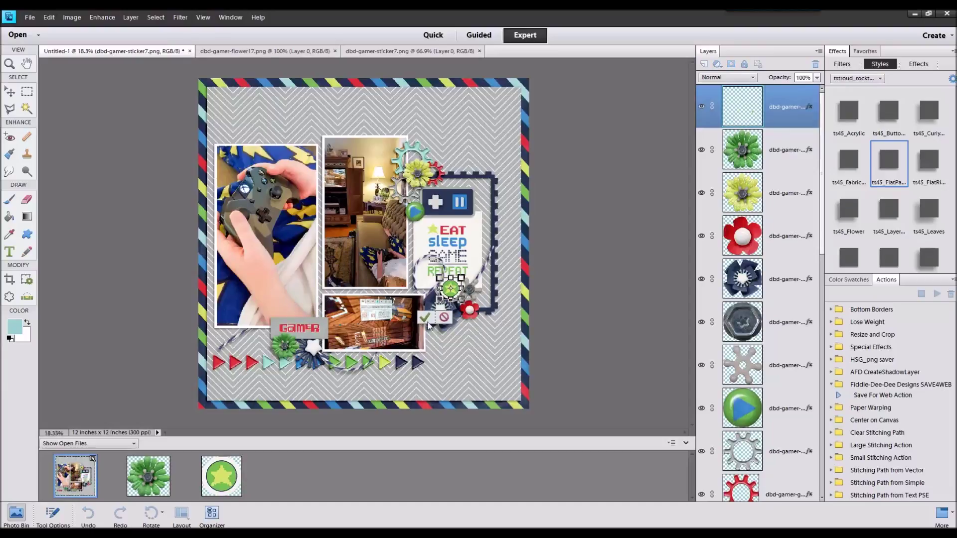
{"action": "left_click", "coordinate": [427, 320]}
{"action": "left_click_drag", "start_coordinate": [769, 106], "coordinate": [743, 422]}
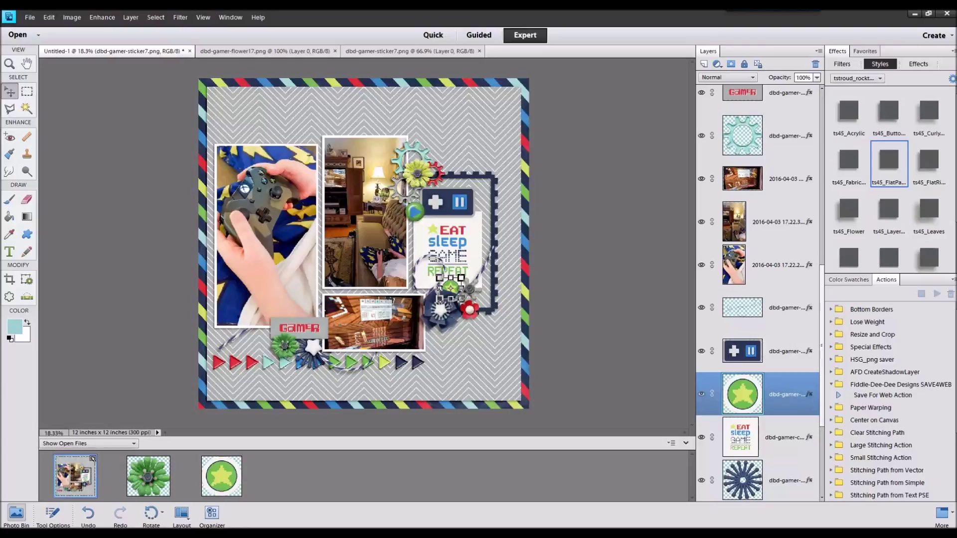
- Add the dbd-gamer-tag1 "Just Five More Minutes" strip with the ts45_FlatPa… style, shrink it along the bottom photo's lower edge, and raise it above the photo
{"action": "double_click", "coordinate": [75, 476]}
{"action": "left_click_drag", "start_coordinate": [295, 476], "coordinate": [454, 377]}
{"action": "double_click", "coordinate": [889, 173]}
{"action": "left_click_drag", "start_coordinate": [509, 361], "coordinate": [419, 353]}
{"action": "key", "text": "Return"}
{"action": "key", "text": "ctrl+]"}
{"action": "key", "text": "ctrl+]"}
{"action": "key", "text": "ctrl+]"}
{"action": "key", "text": "ctrl+]"}
{"action": "key", "text": "ctrl+]"}
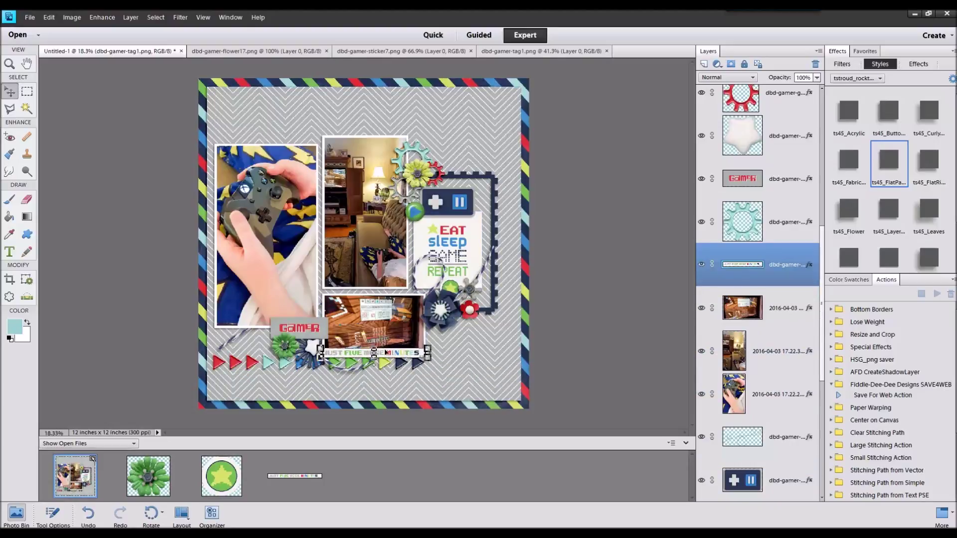
{"action": "left_click", "coordinate": [598, 301]}
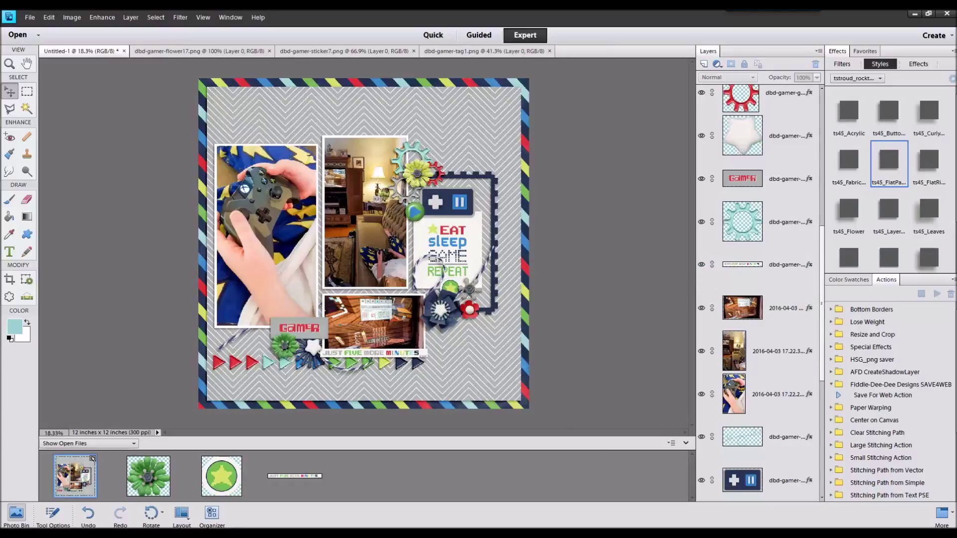